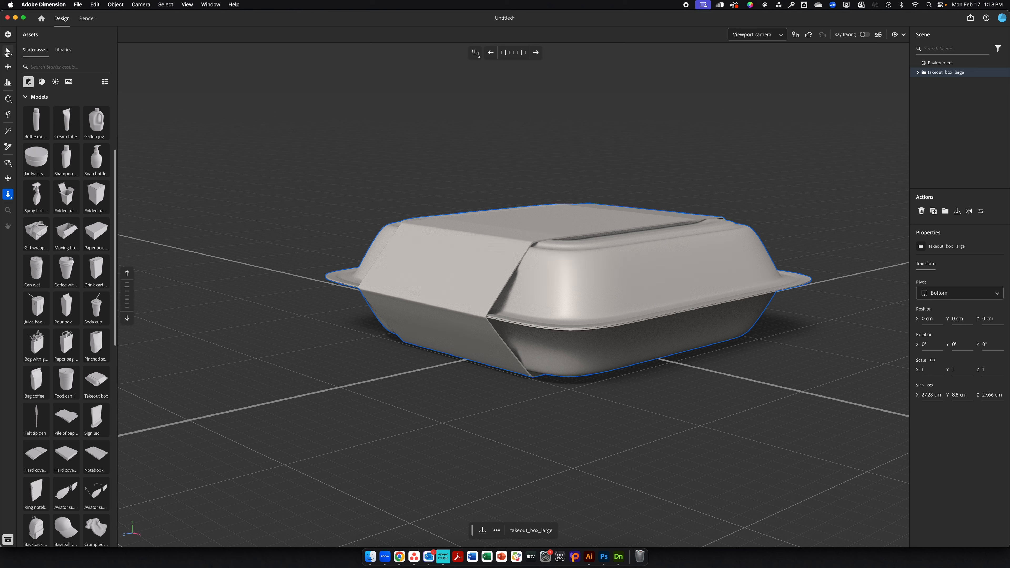
Step: Select the takeout box with the Select tool and move it along Z to about -7.24 cm
left_click(7, 52)
left_click(589, 247)
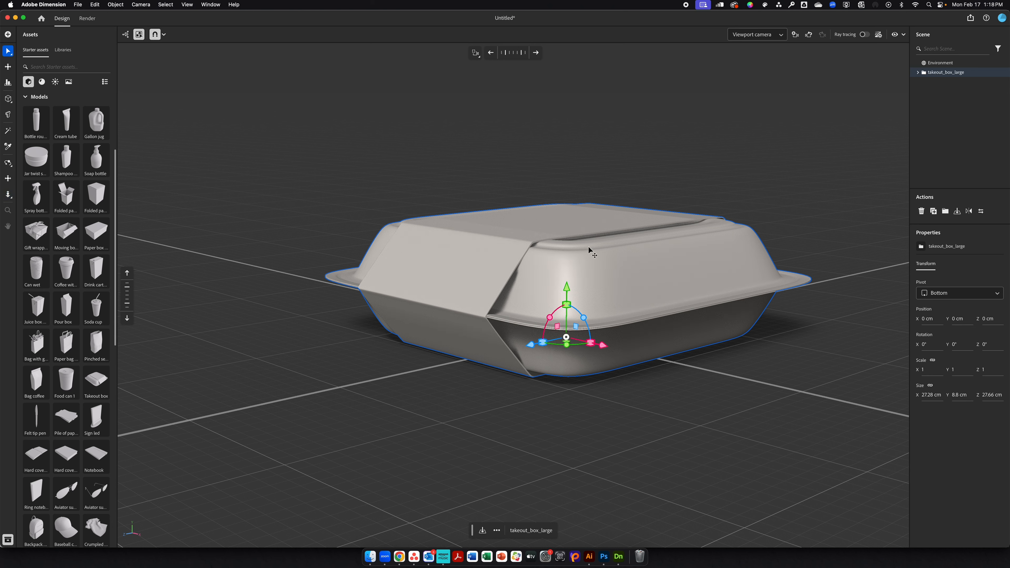
left_click(588, 247)
left_click_drag(615, 353, 603, 327)
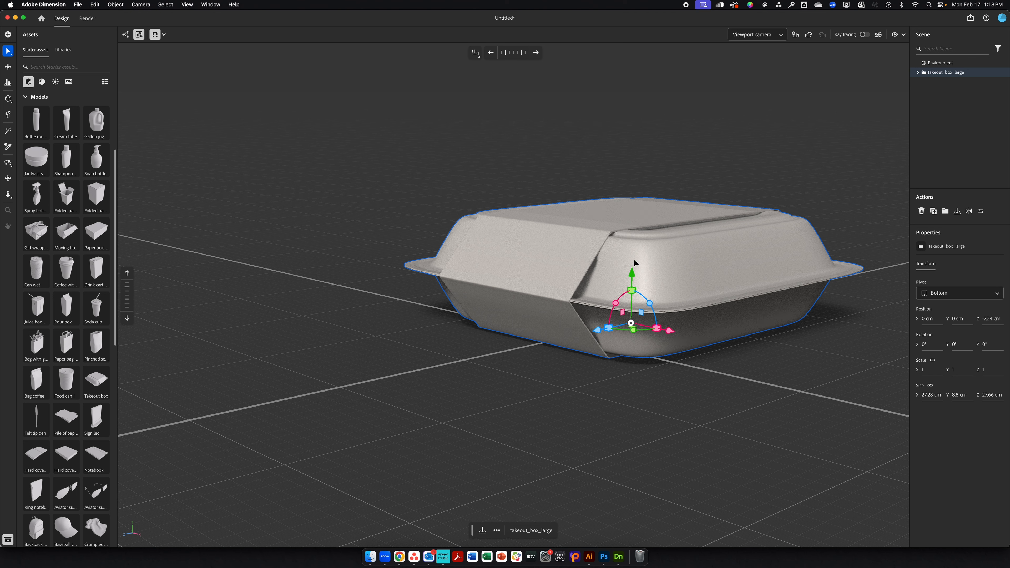
Step: Raise the takeout box slightly above the ground, and set its Y position back to 0 cm
left_click_drag(631, 207, 627, 269)
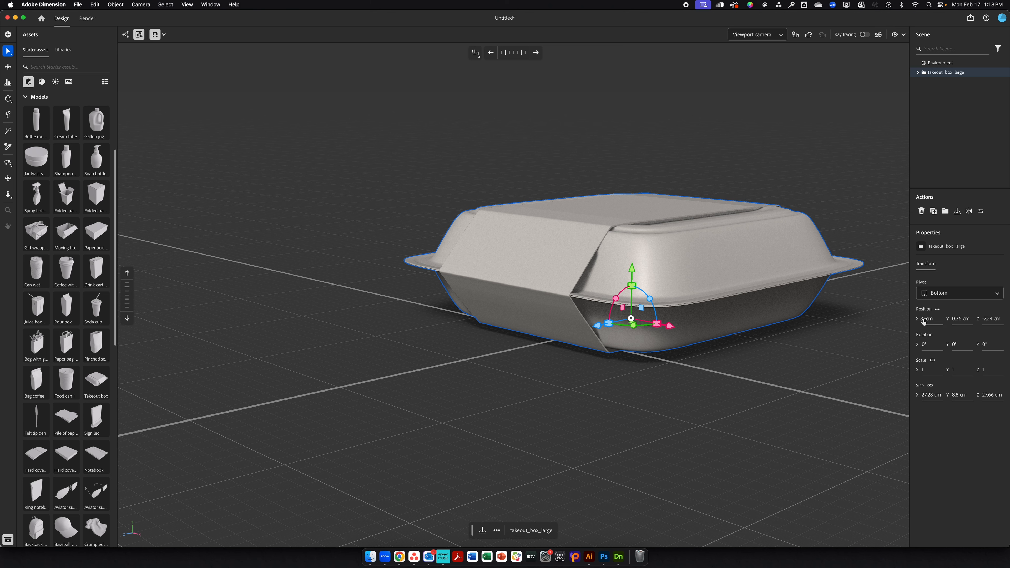
left_click(958, 319)
type("0")
key("Return")
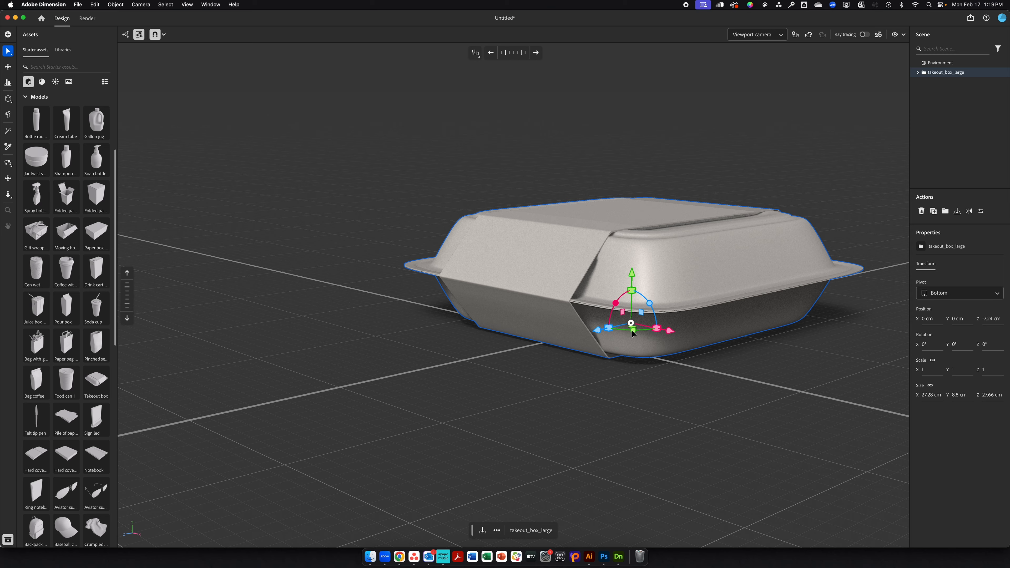
Step: Rotate the takeout box to about 51.9° around Y and move it to about X 0.2 cm, Z -0.63 cm
left_click_drag(619, 329, 642, 323)
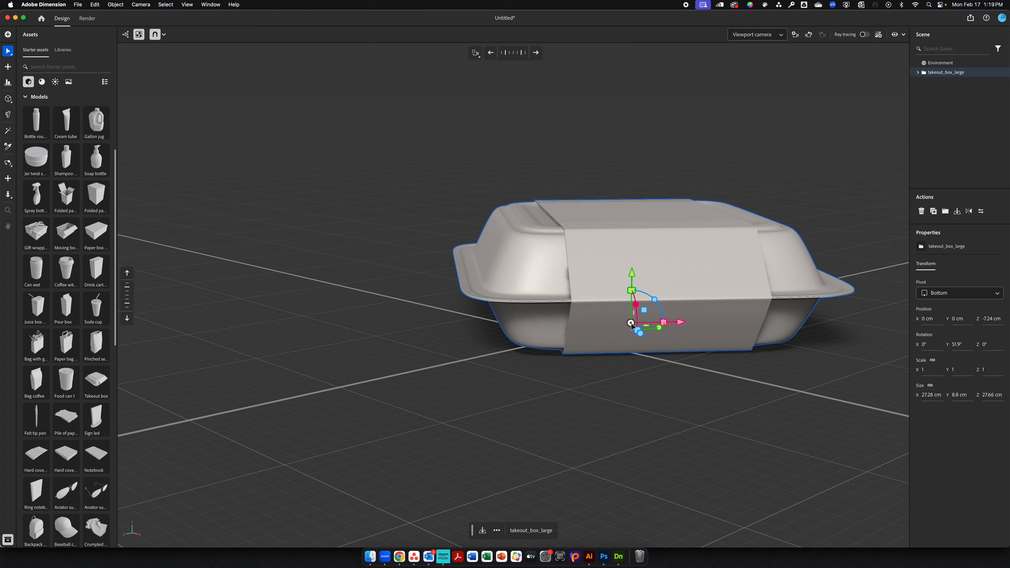
left_click_drag(599, 326, 338, 208)
left_click_drag(364, 372, 577, 335)
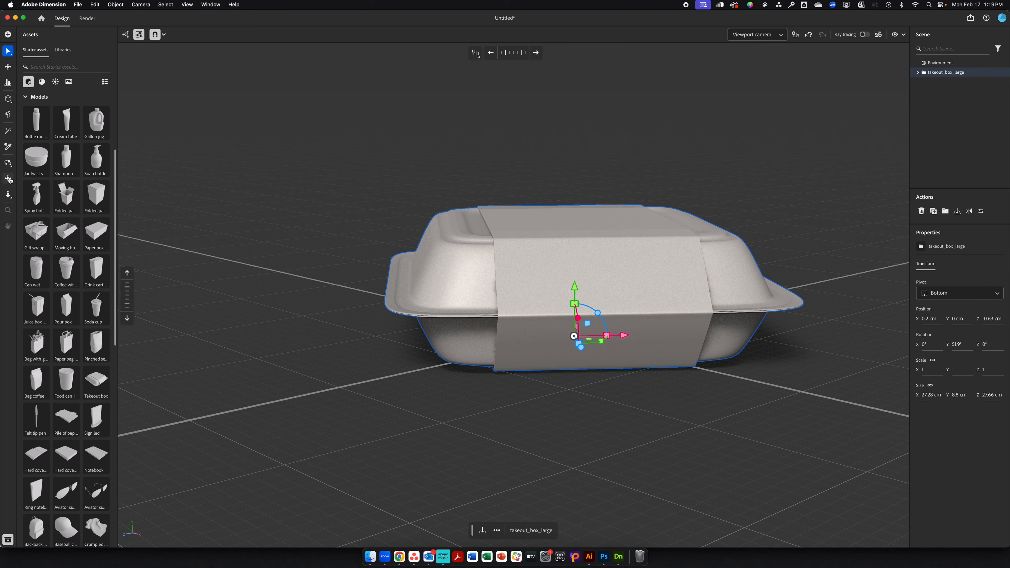
Step: Scale the takeout box down uniformly to about 0.88
left_click(8, 163)
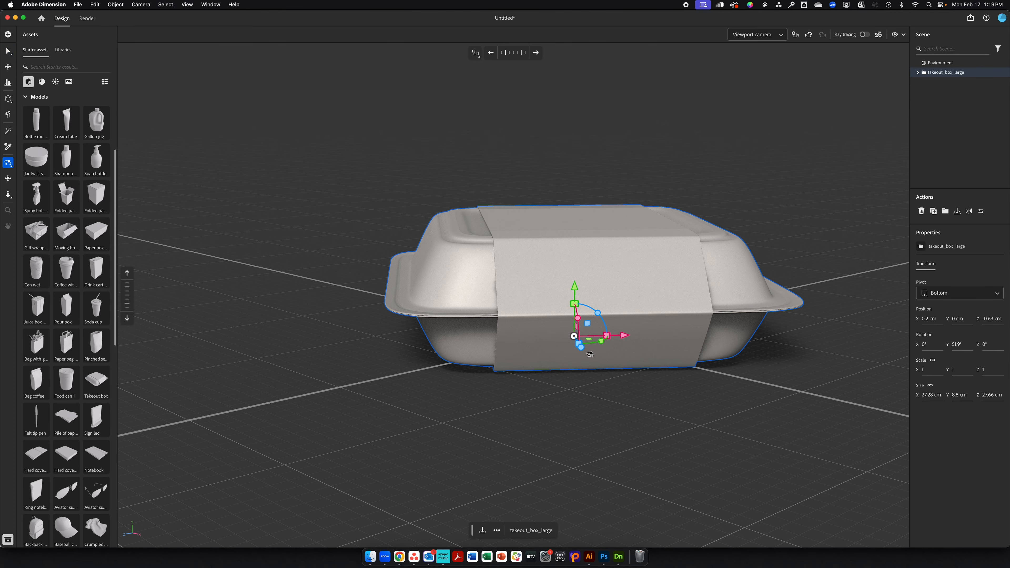
left_click_drag(588, 354, 570, 359)
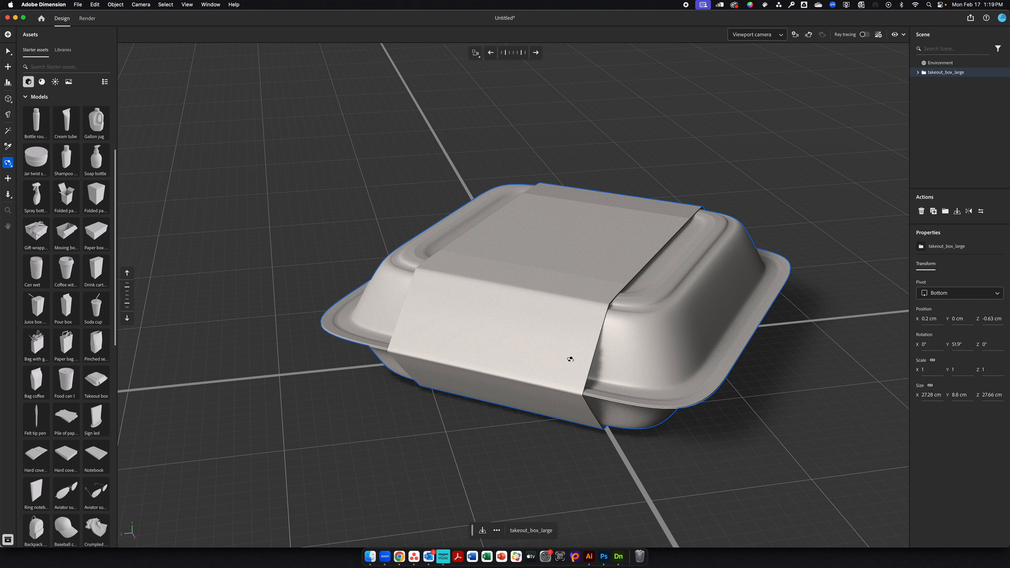
scroll(570, 359, "down", 3)
left_click(8, 51)
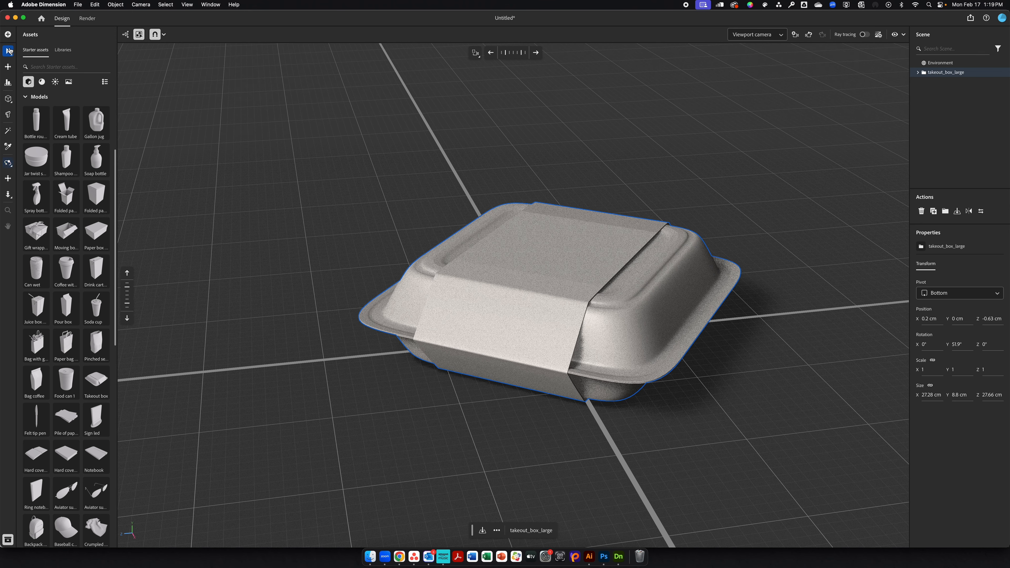
left_click(516, 282)
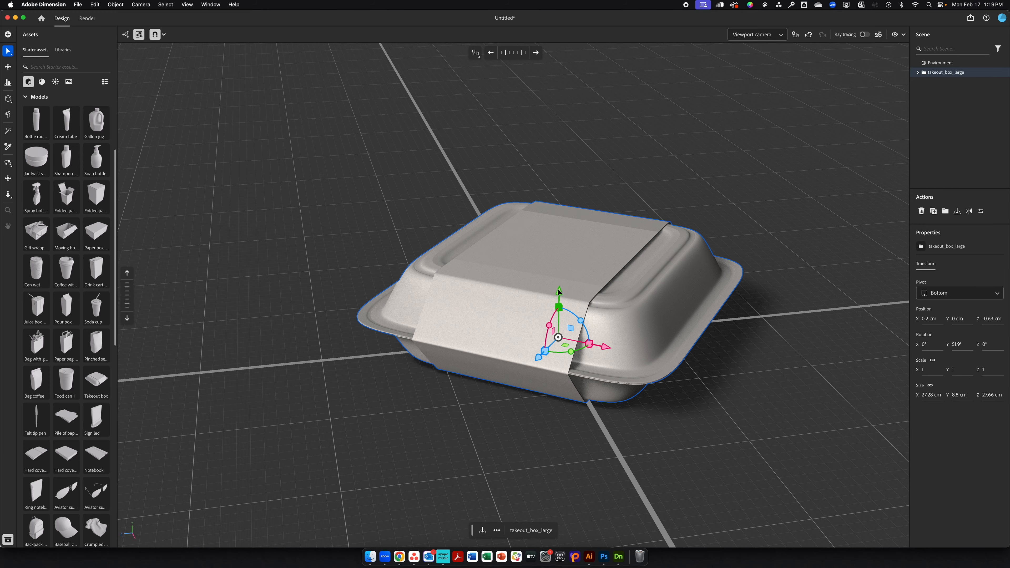
mouse_move(559, 307)
left_mouse_down()
mouse_move(557, 264)
mouse_move(558, 314)
mouse_move(553, 296)
left_mouse_up()
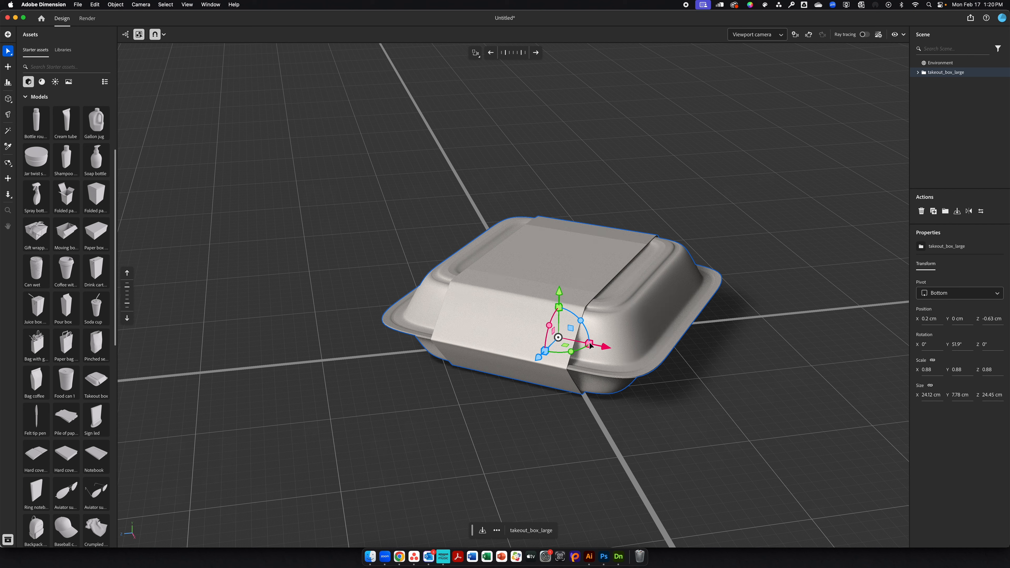
mouse_move(590, 346)
left_mouse_down()
mouse_move(627, 352)
mouse_move(591, 342)
left_mouse_up()
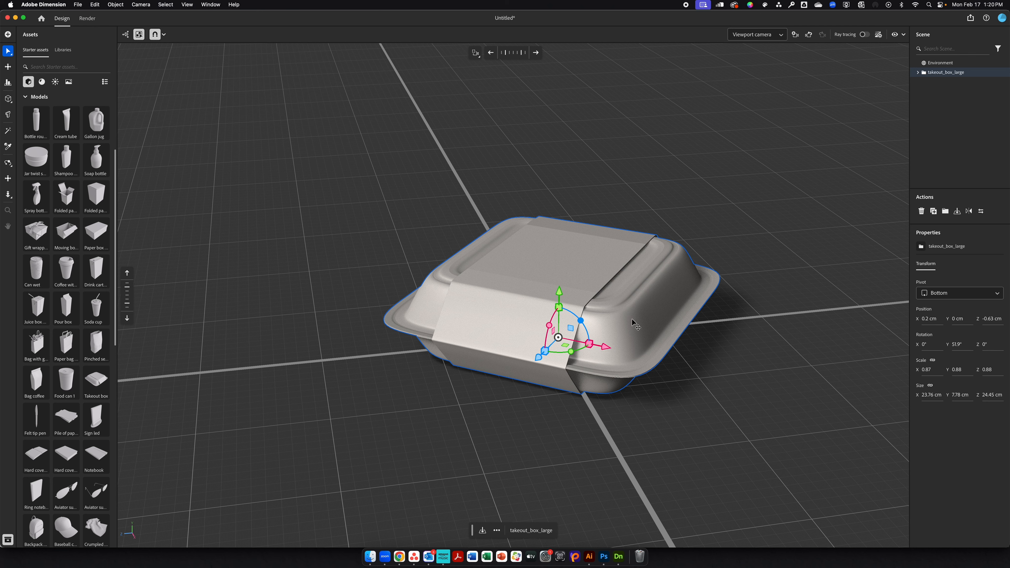
key("super+z")
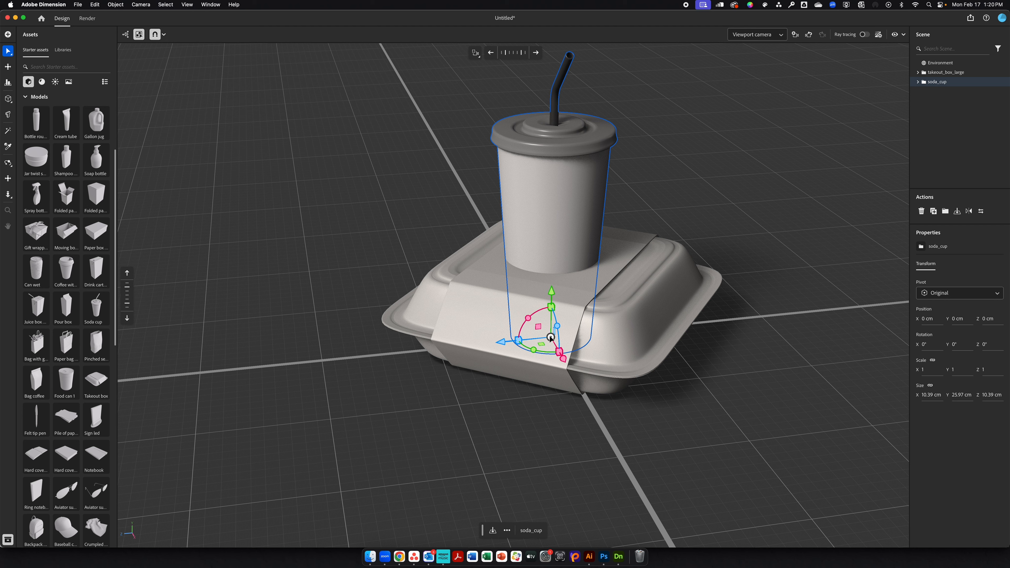
Step: Add a soda cup and place it upright behind the takeout box at about X -28.22 cm, Z 2.67 cm
left_click_drag(551, 336, 656, 302)
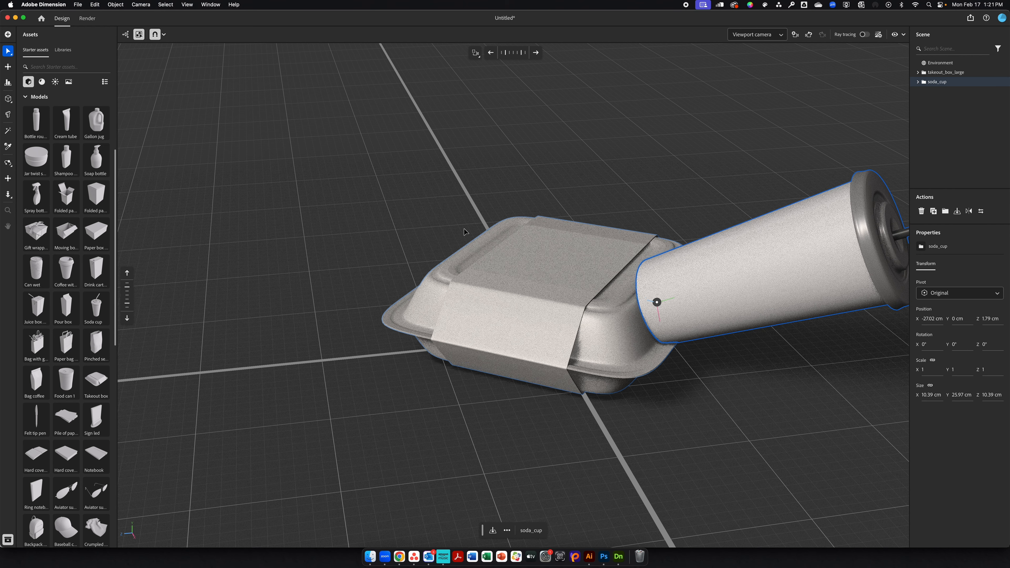
key("super+z")
key("super+z")
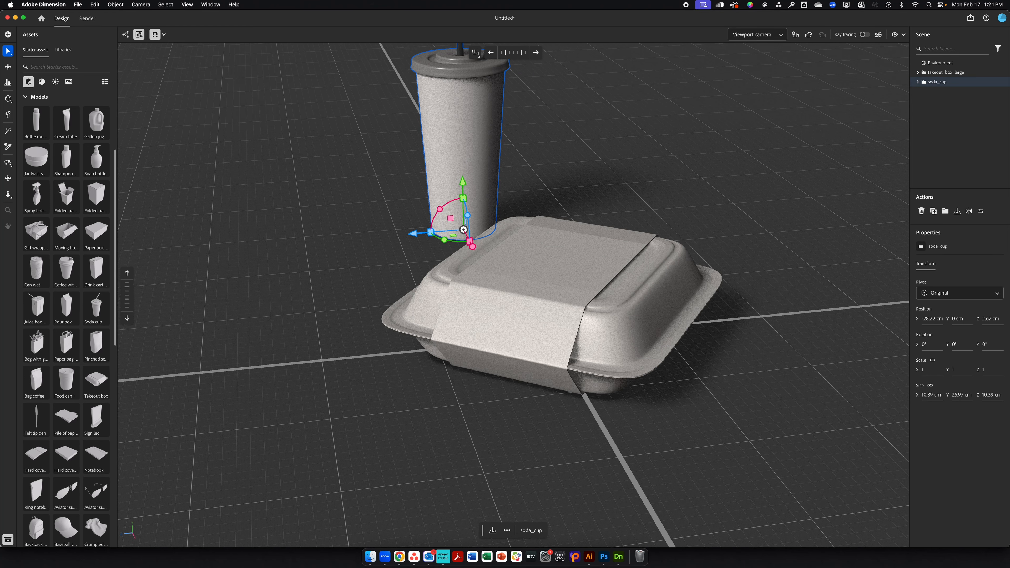
Step: Move the soda cup closer beside the takeout box, to about X -17.66 cm, Z 7.03 cm
left_click(7, 194)
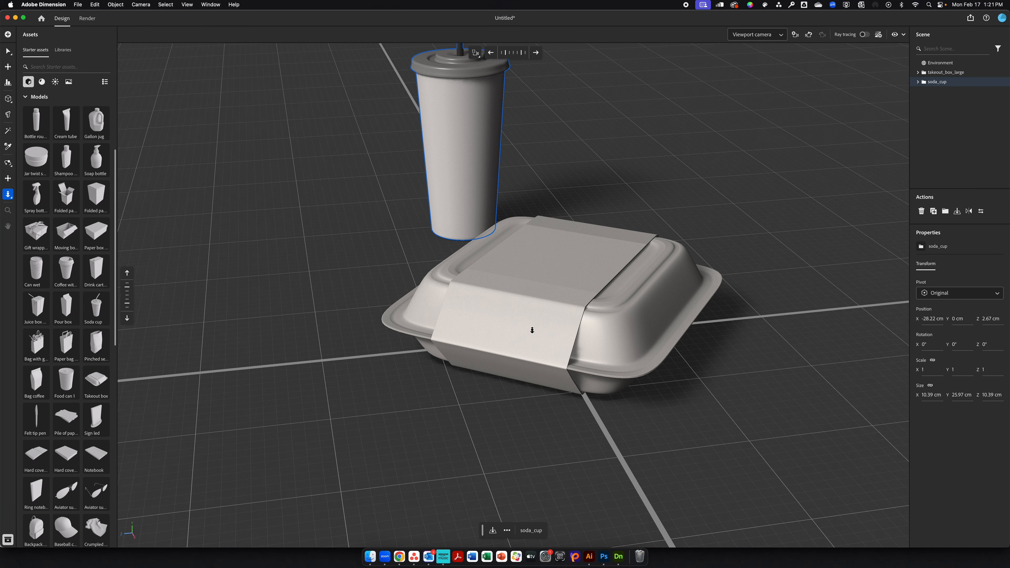
scroll(532, 331, "down", 5)
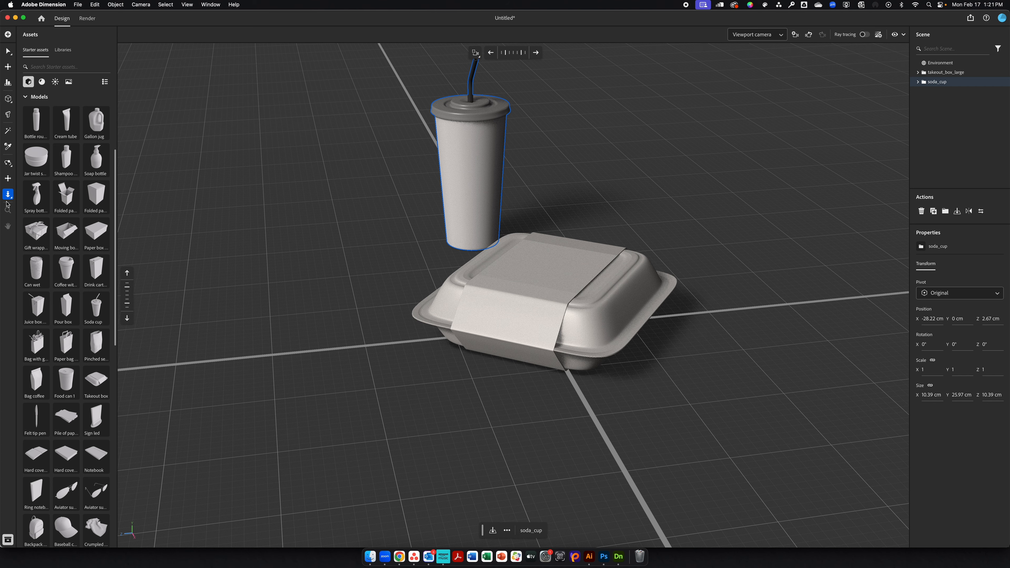
left_click(7, 162)
left_click_drag(491, 365, 428, 354)
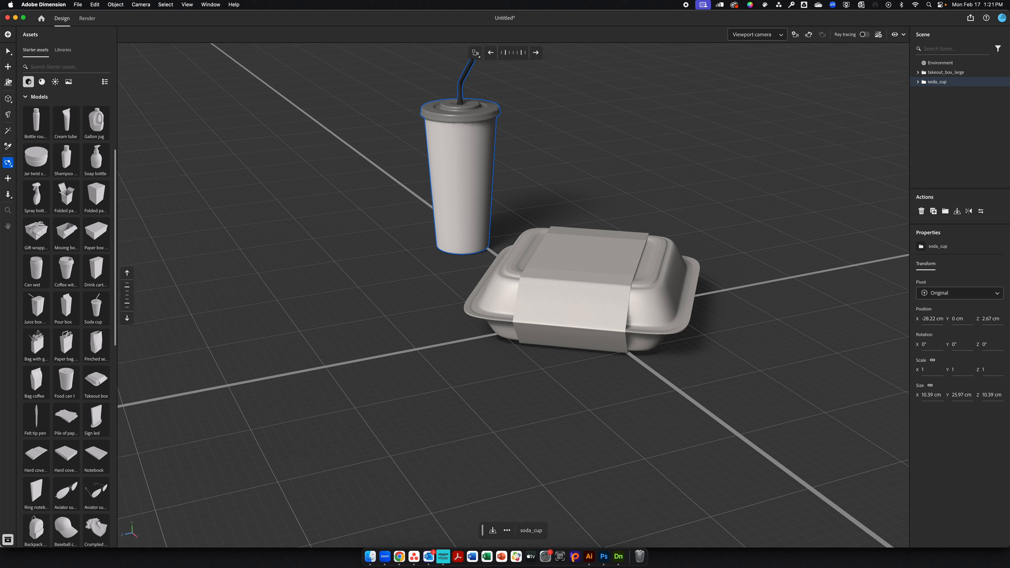
left_click(8, 51)
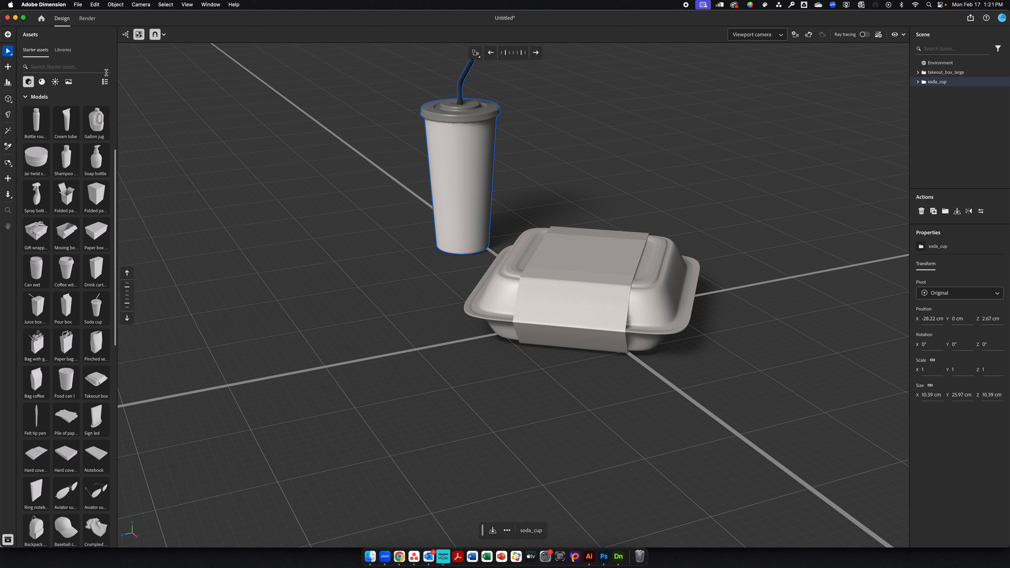
left_click(466, 227)
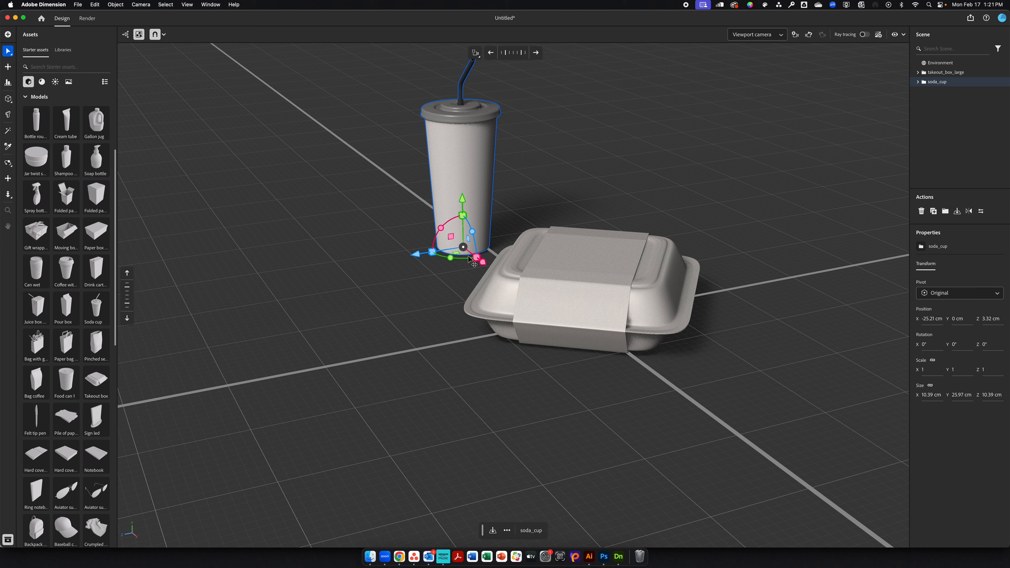
left_click_drag(463, 248, 464, 278)
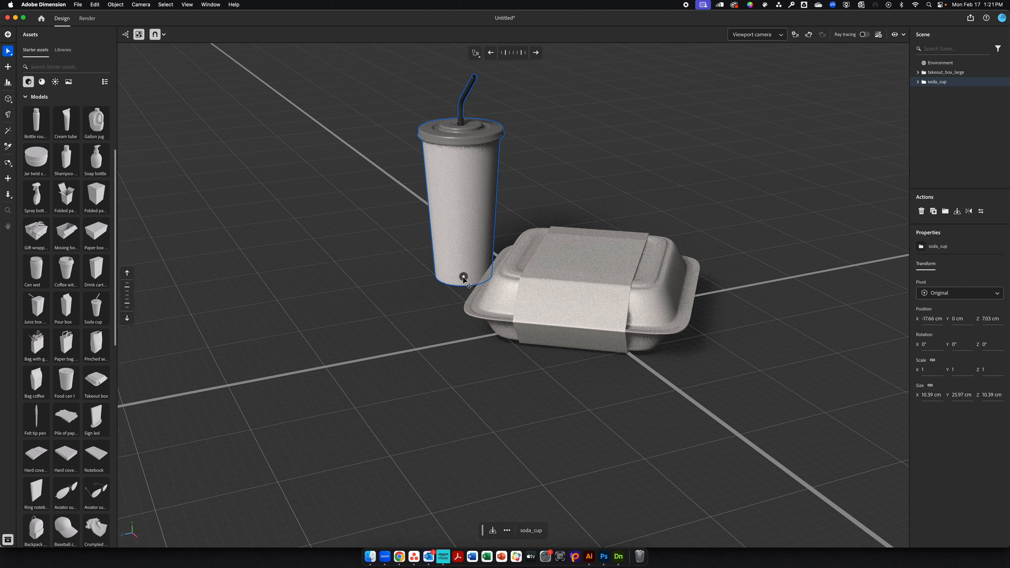
left_click_drag(454, 215, 455, 216)
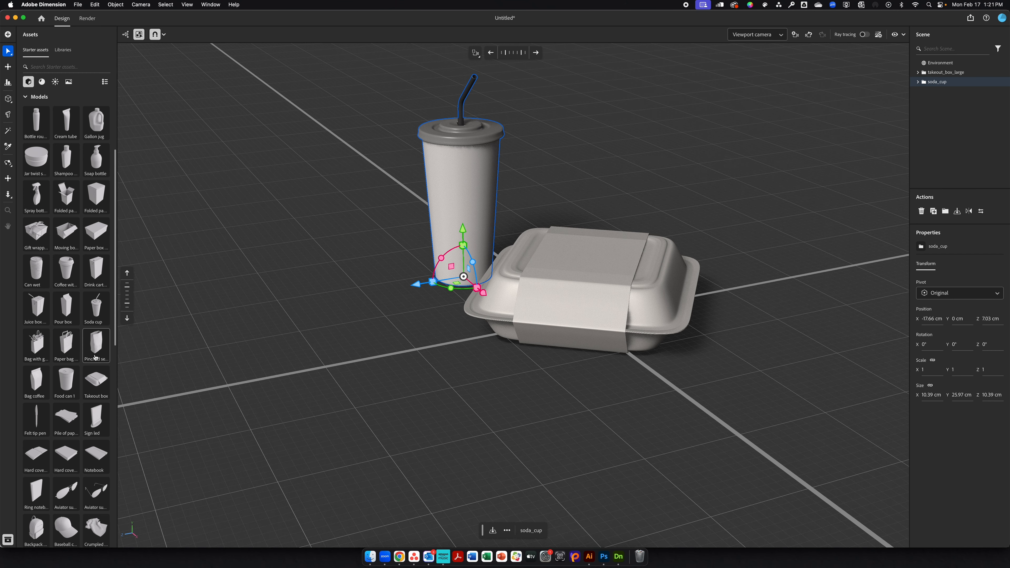
Step: Add the square-handle paper bag and stretch it along Z to a scale of about 2.28
left_click(65, 349)
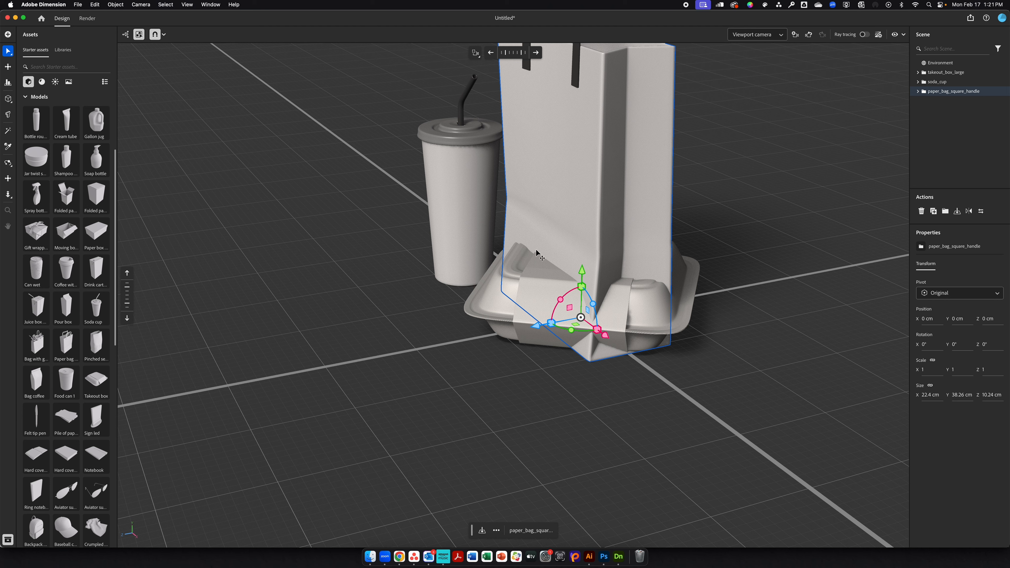
left_click(7, 178)
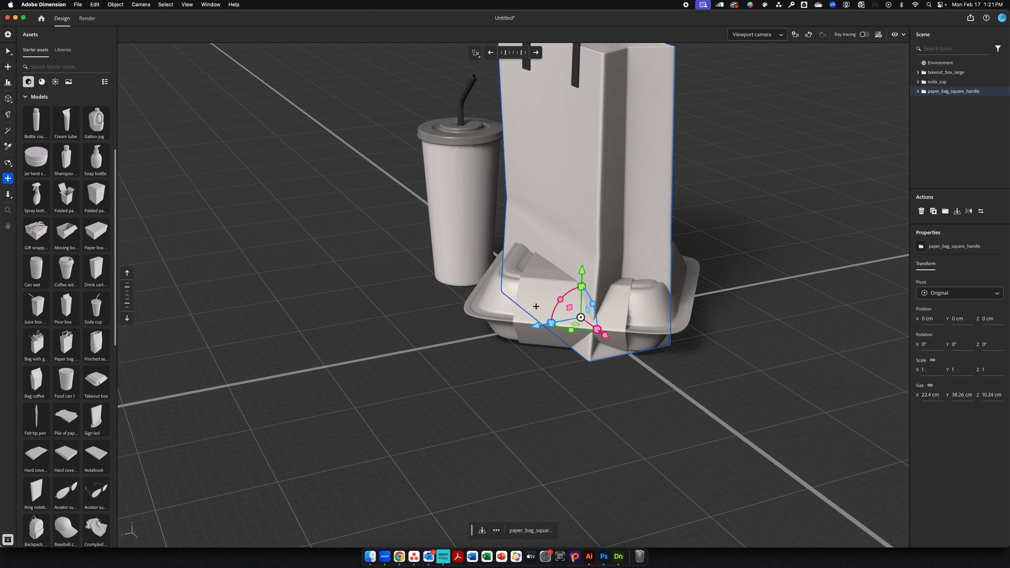
left_click_drag(346, 380, 330, 379)
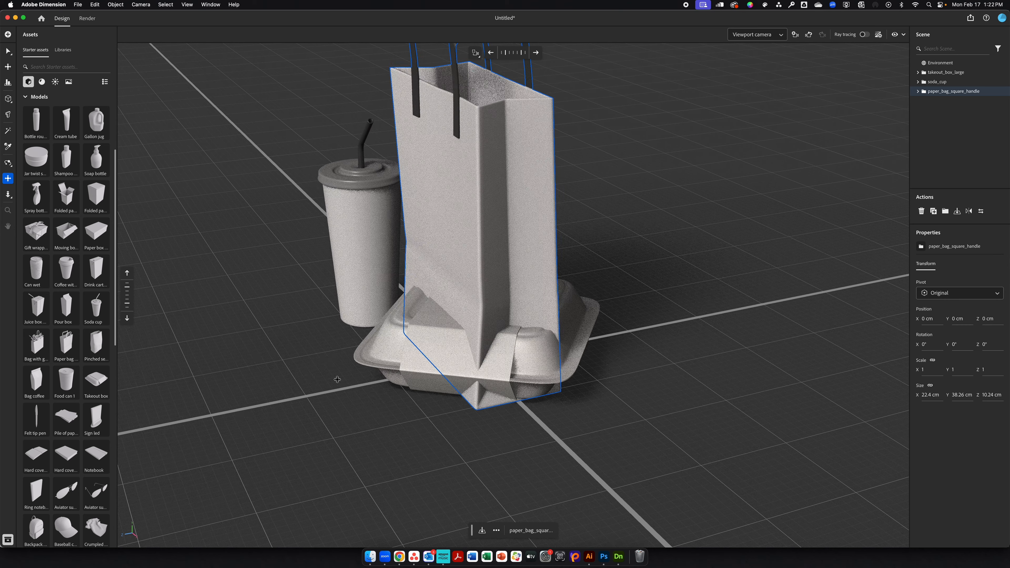
left_click(8, 51)
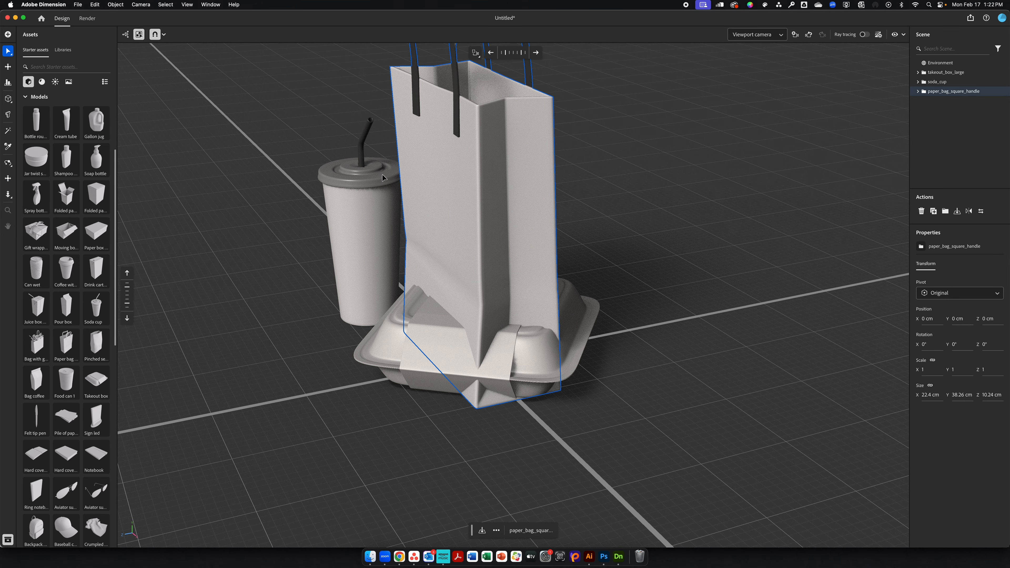
left_click(463, 176)
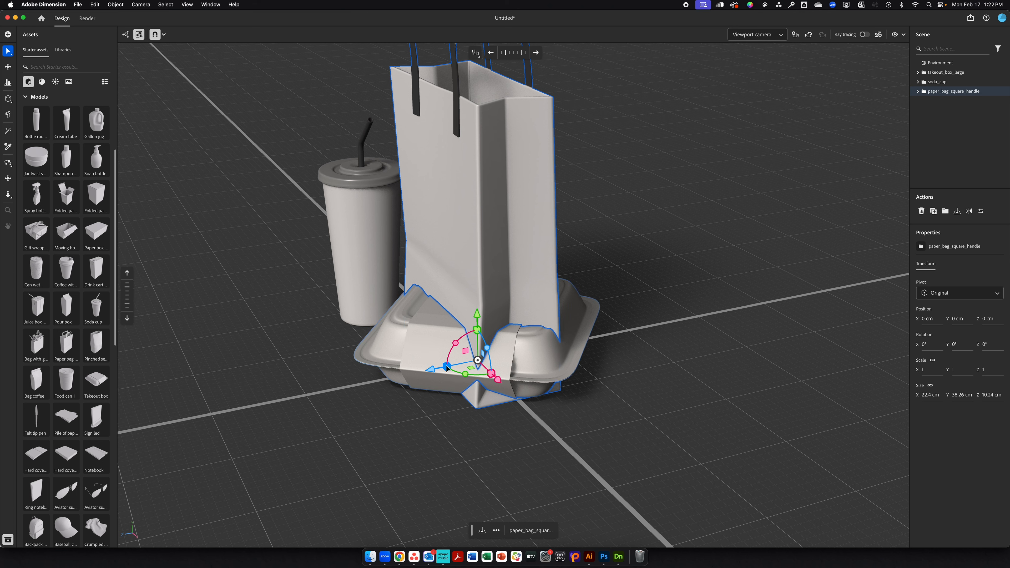
left_click_drag(446, 367, 446, 366)
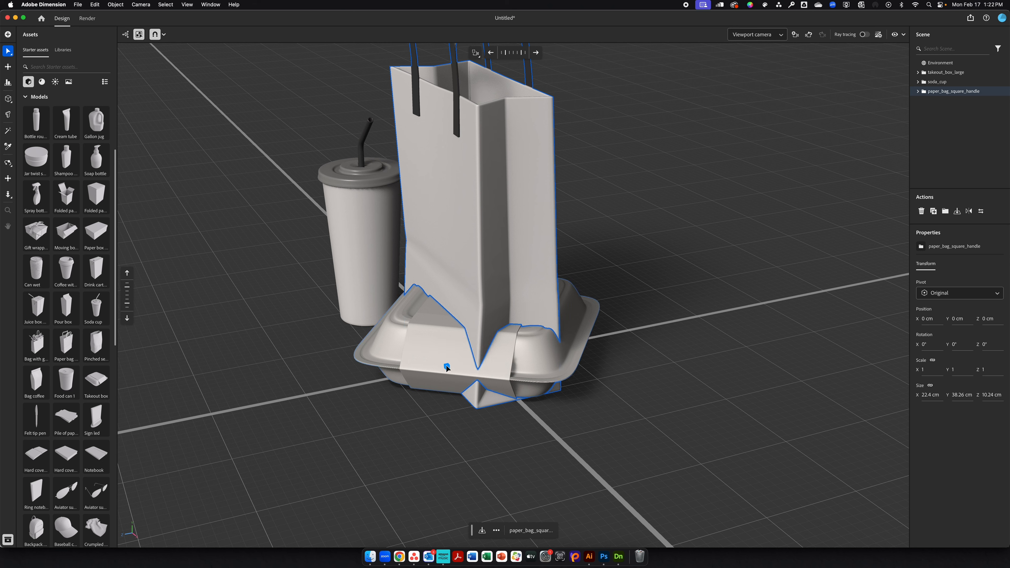
left_click_drag(432, 367, 404, 370)
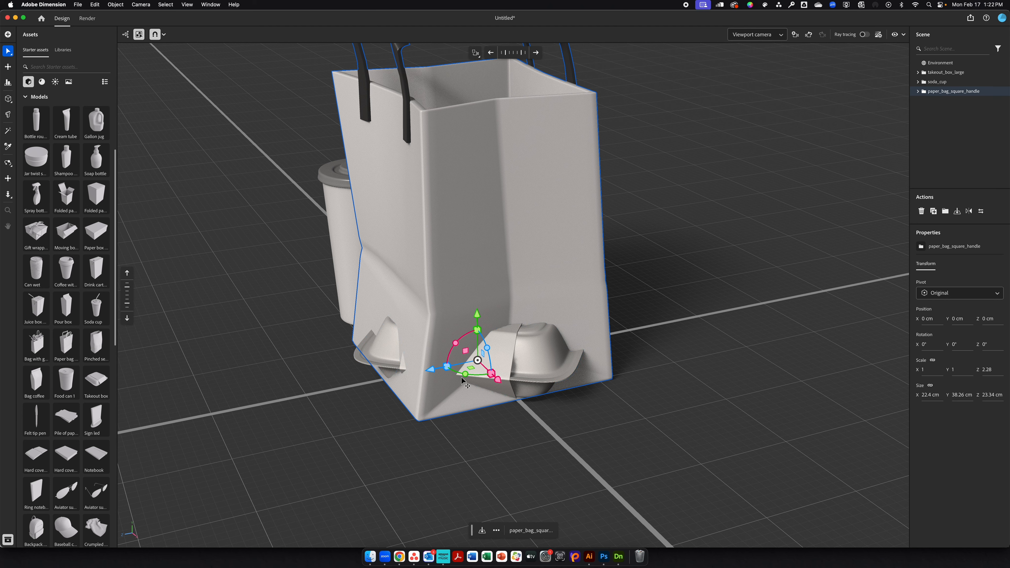
Step: Place the paper bag behind the box and cup at about X -32.75 cm, Z -14.72 cm, rotated to about -123.43° around Y
left_click_drag(477, 361, 553, 259)
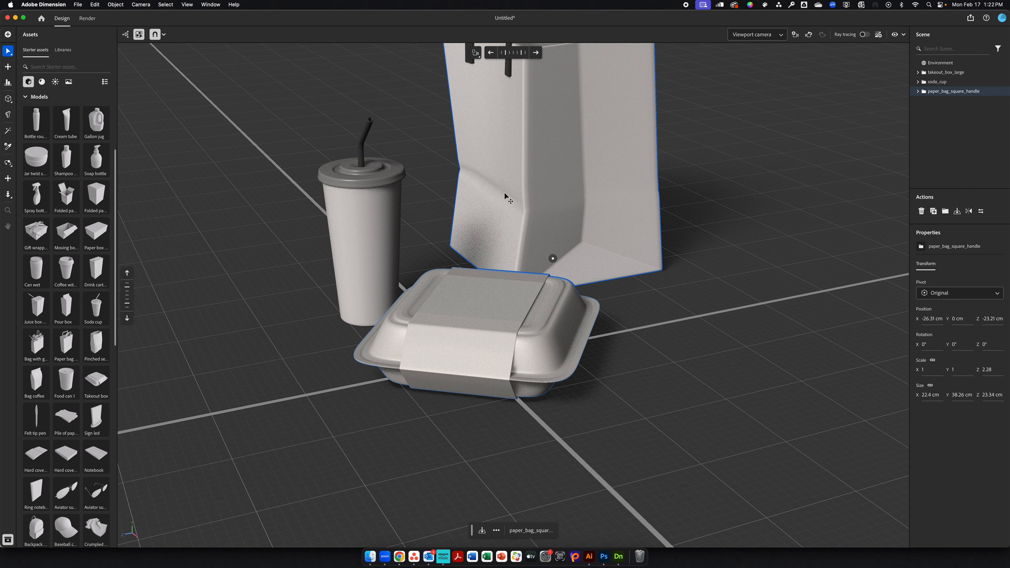
mouse_move(561, 263)
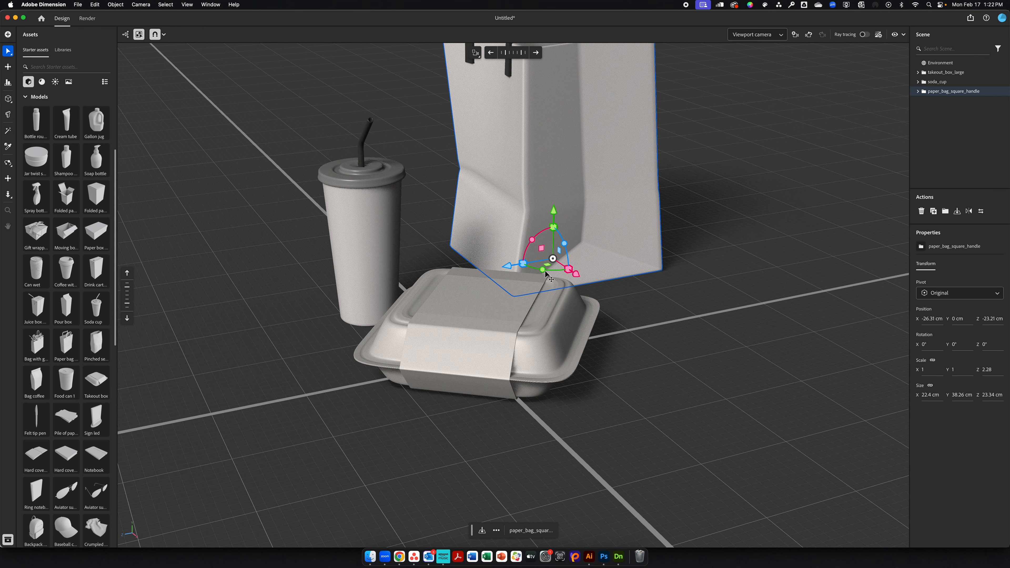
left_click_drag(529, 270, 480, 254)
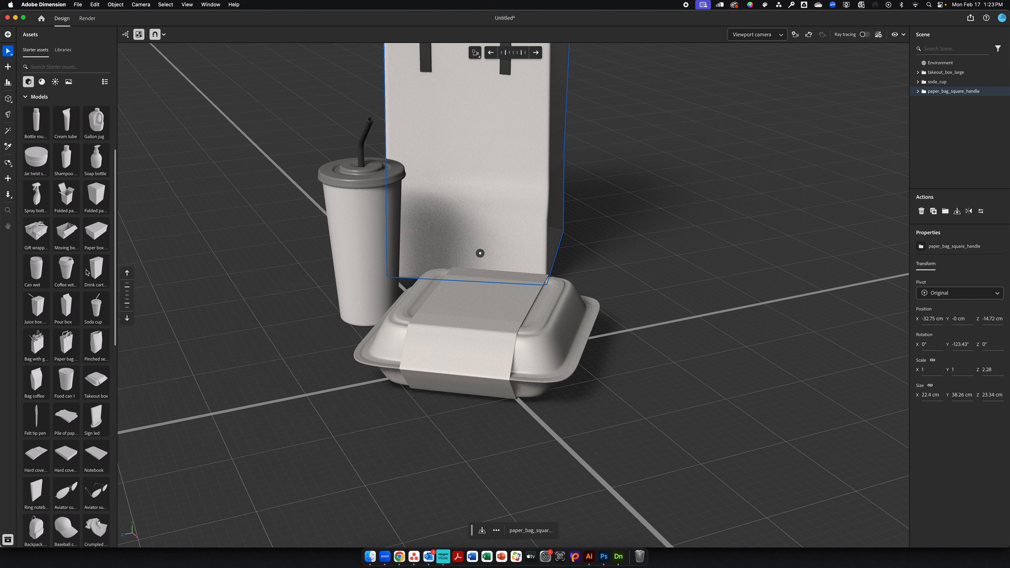
Step: Examine the placement of the bag, cup and takeout box from behind and from a low front angle
left_click(8, 163)
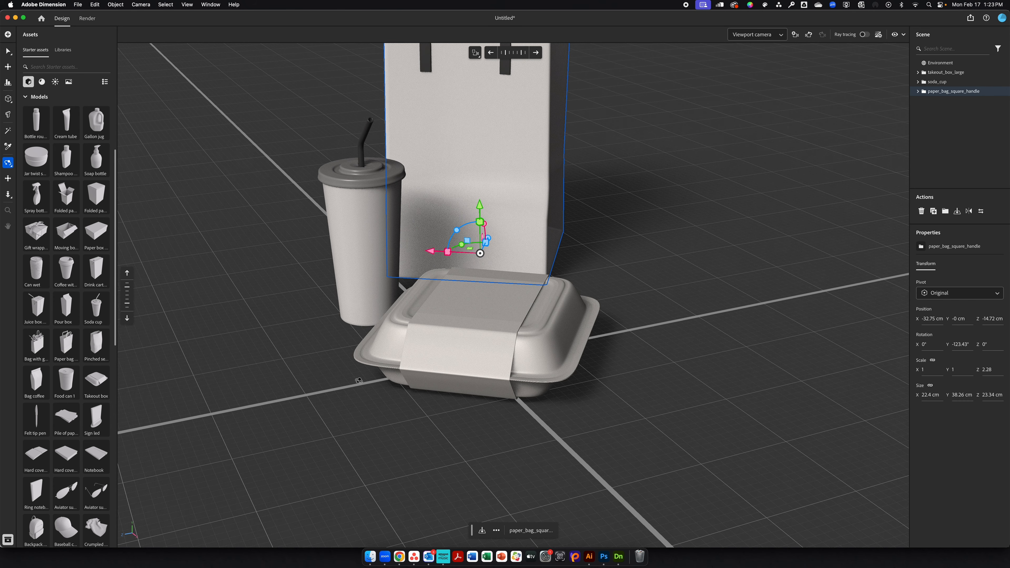
left_click_drag(456, 392, 719, 323)
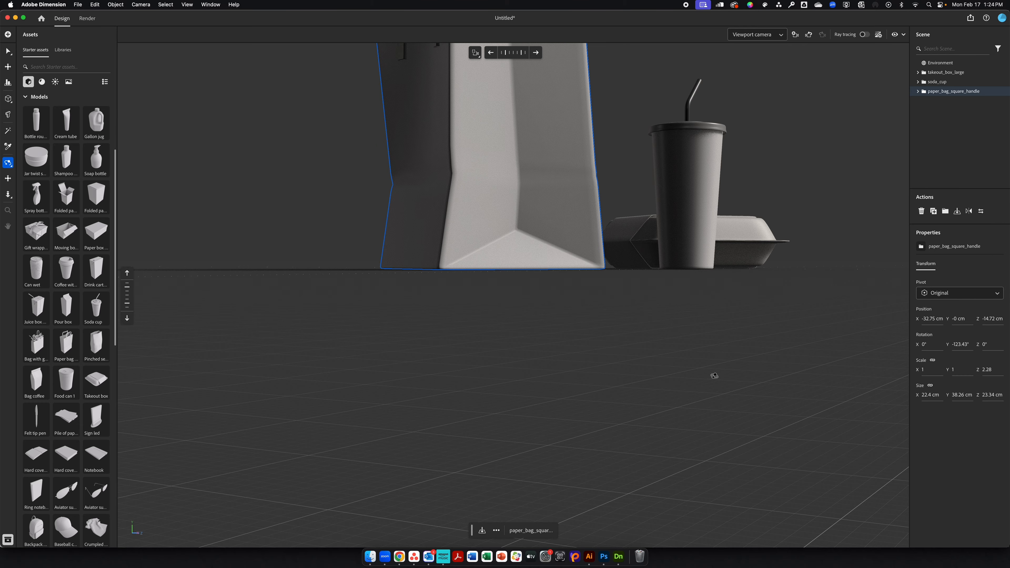
left_click_drag(714, 379, 312, 342)
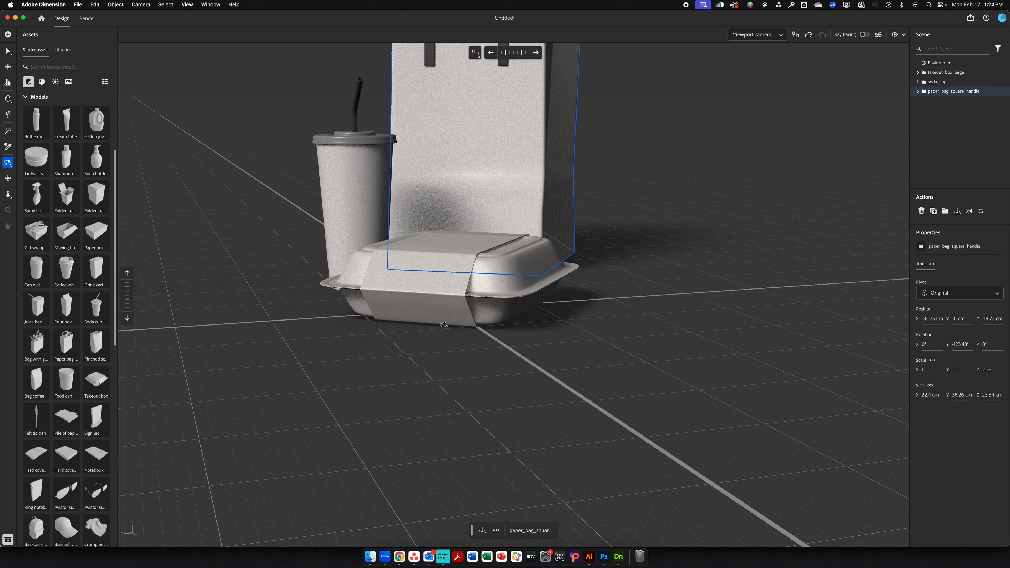
Step: Frame the full paper bag, soda cup and takeout box from a slightly higher front angle, and select the bag
left_click_drag(441, 334, 440, 349)
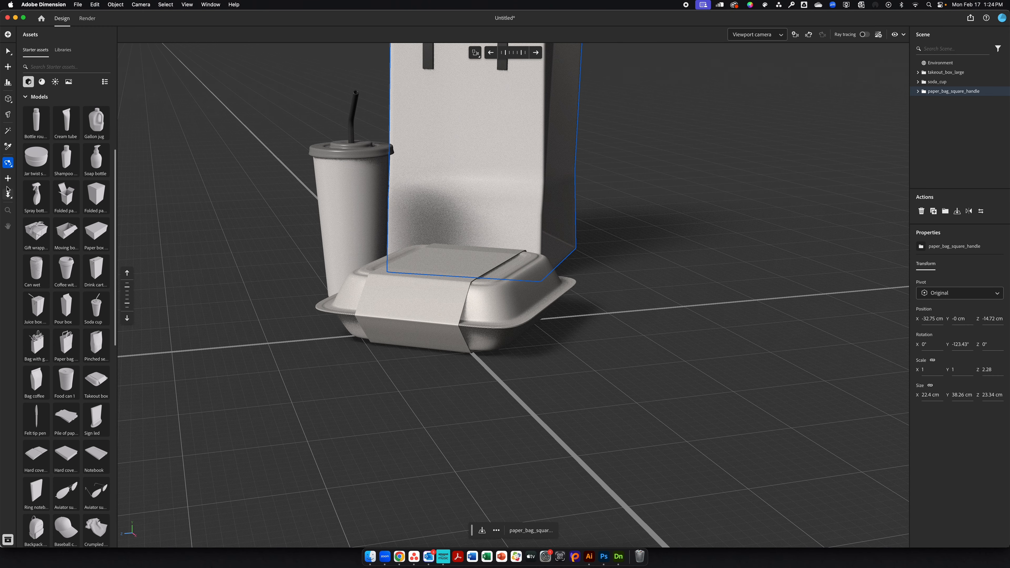
left_click(8, 178)
left_click_drag(498, 351, 500, 380)
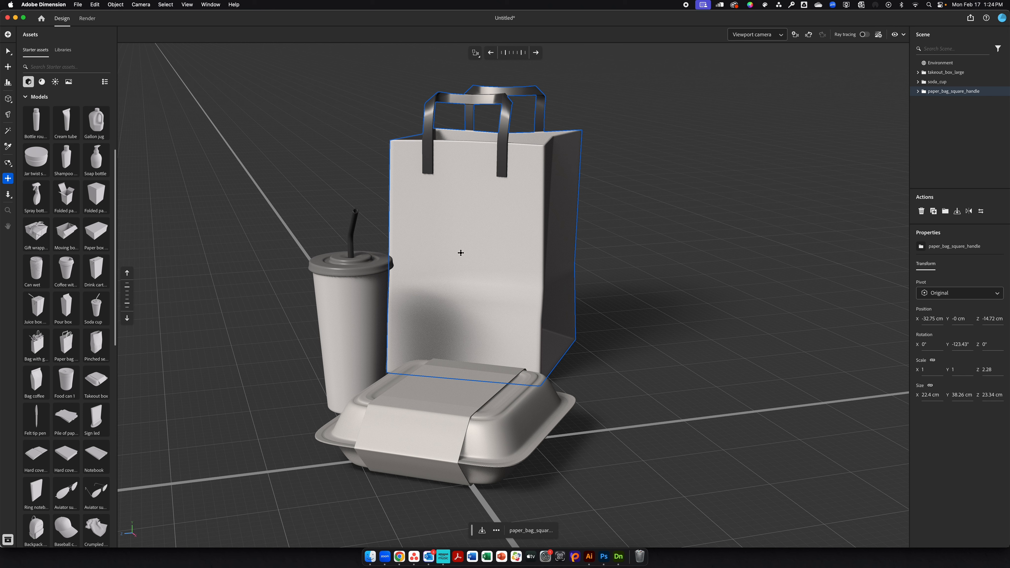
left_click(8, 51)
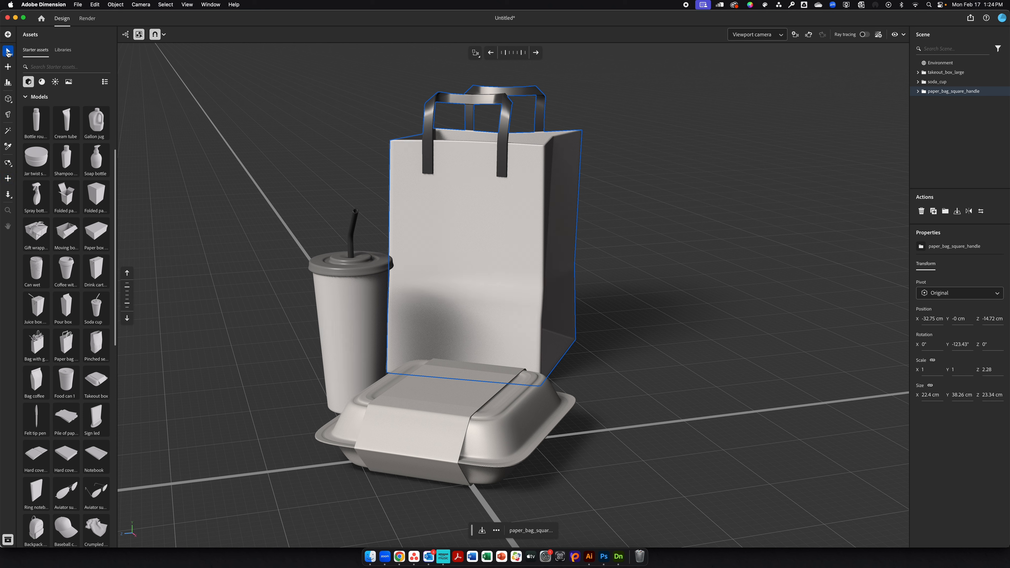
left_click(491, 262)
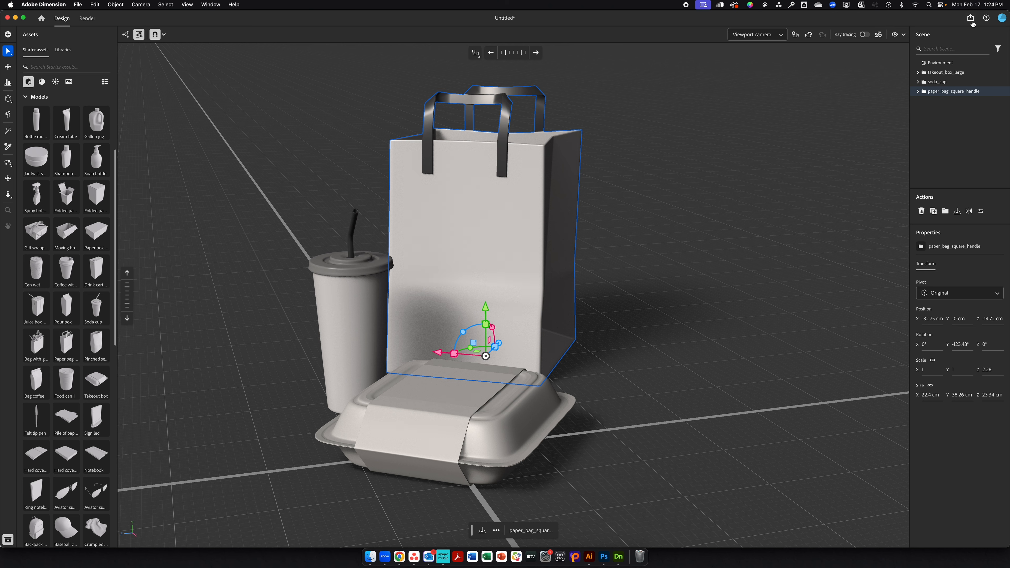
Step: Set the environment's background colour to a dark grey of about RGB 84, 83, 83
left_click(941, 63)
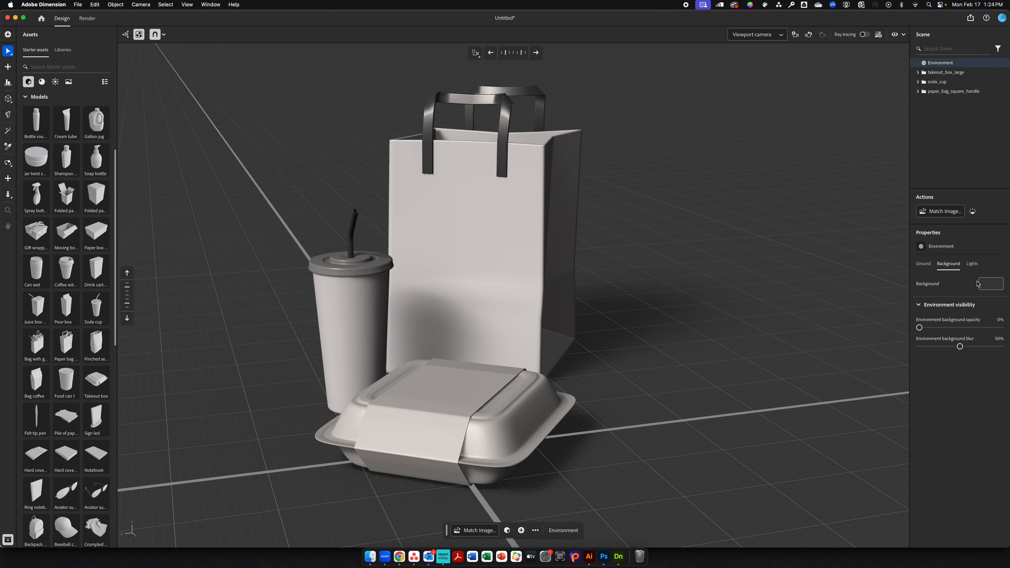
left_click(991, 284)
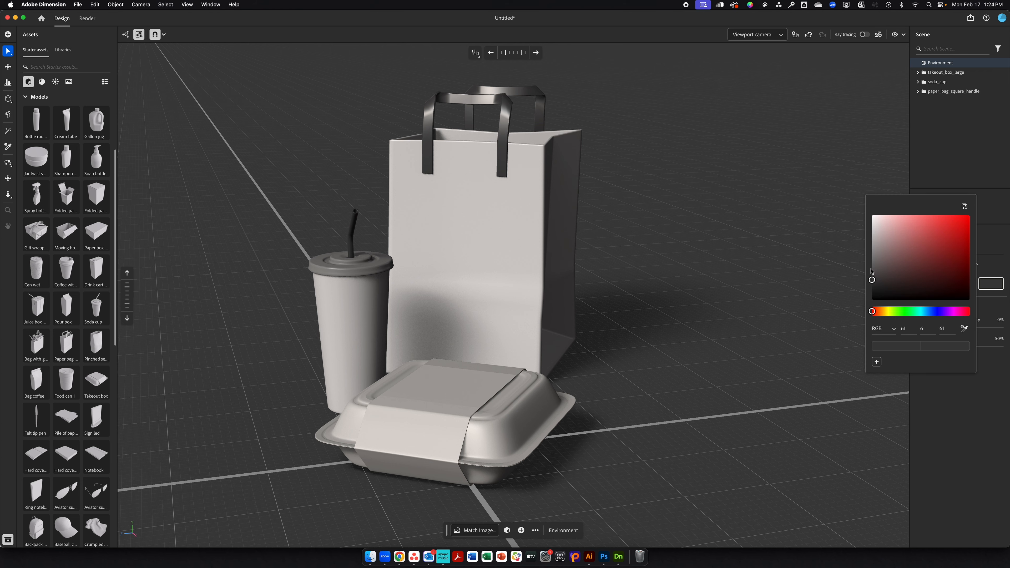
left_click_drag(883, 253, 861, 205)
left_click(858, 204)
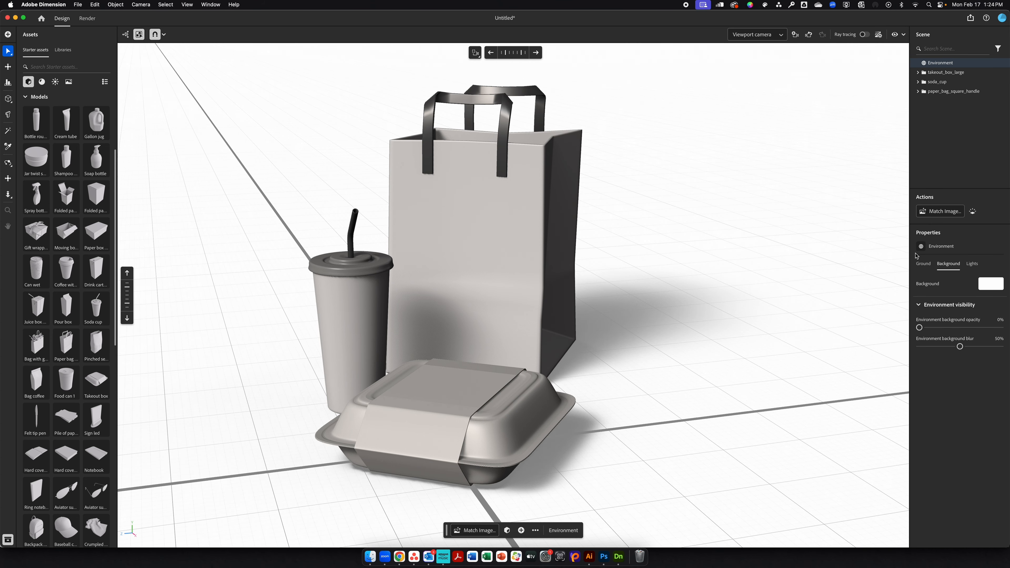
left_click(991, 287)
left_click(873, 274)
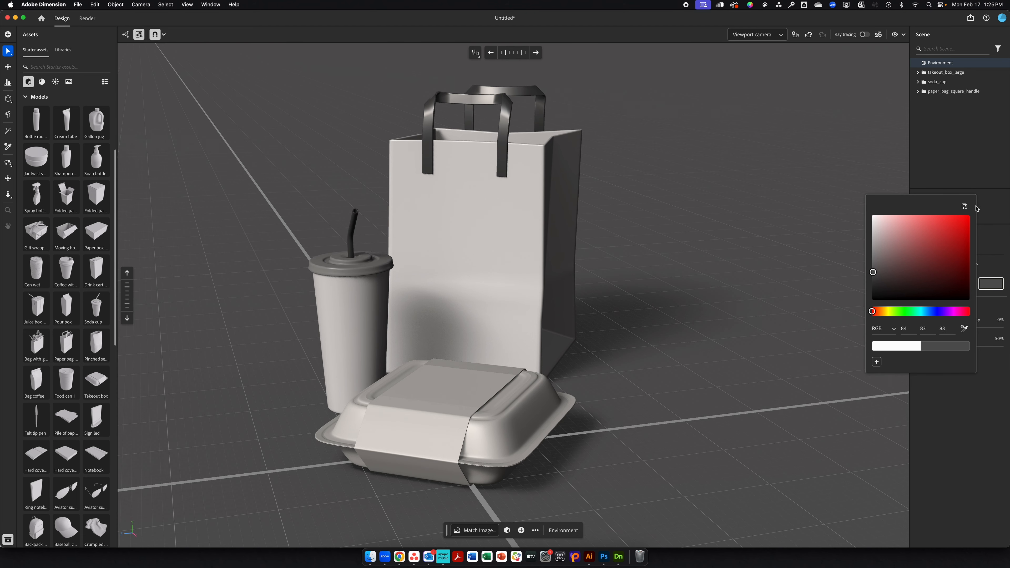
left_click(995, 213)
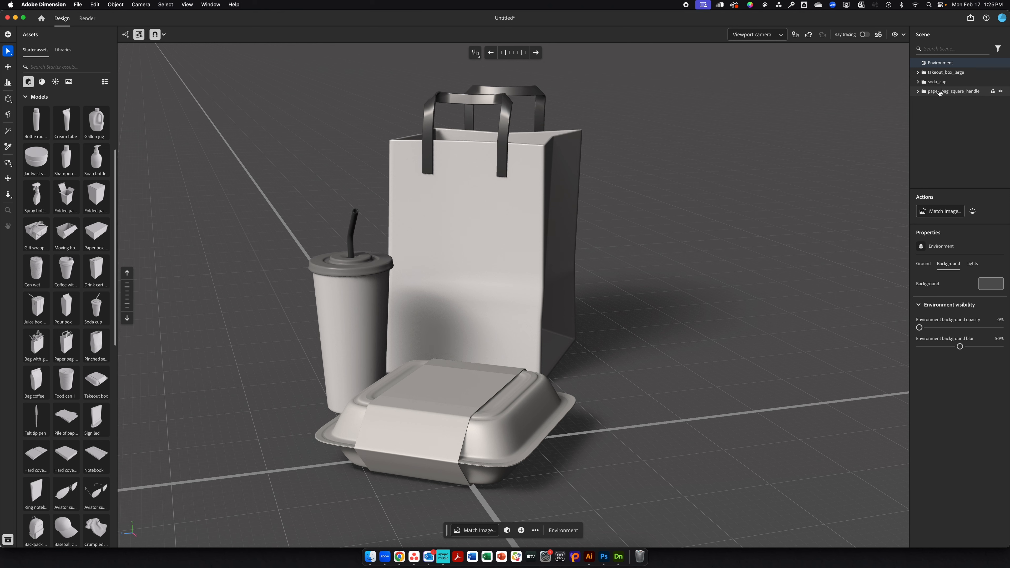
Step: Expand the paper_bag_square_handle group and select its bag_mesh part
left_click(918, 92)
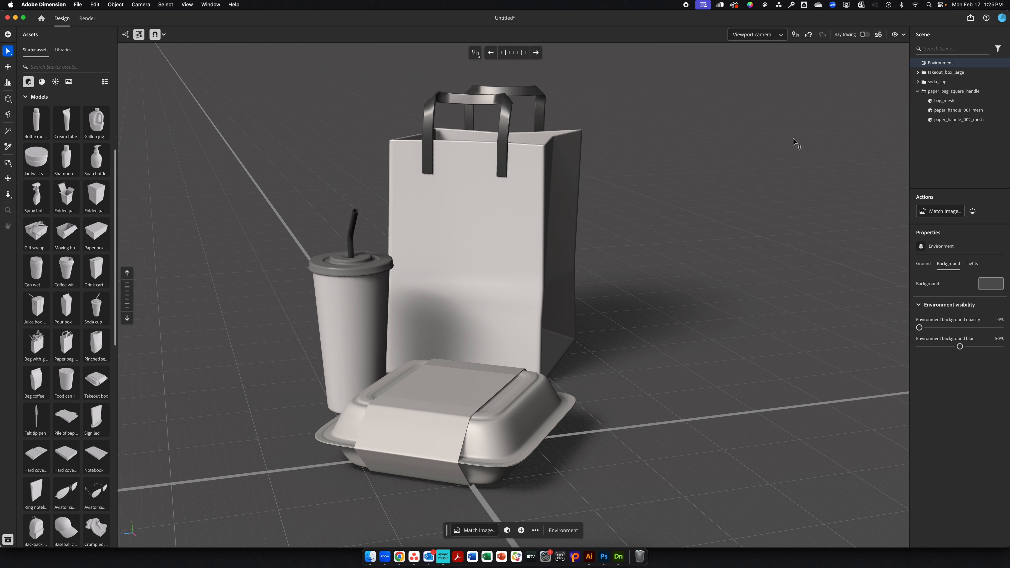
left_click(949, 93)
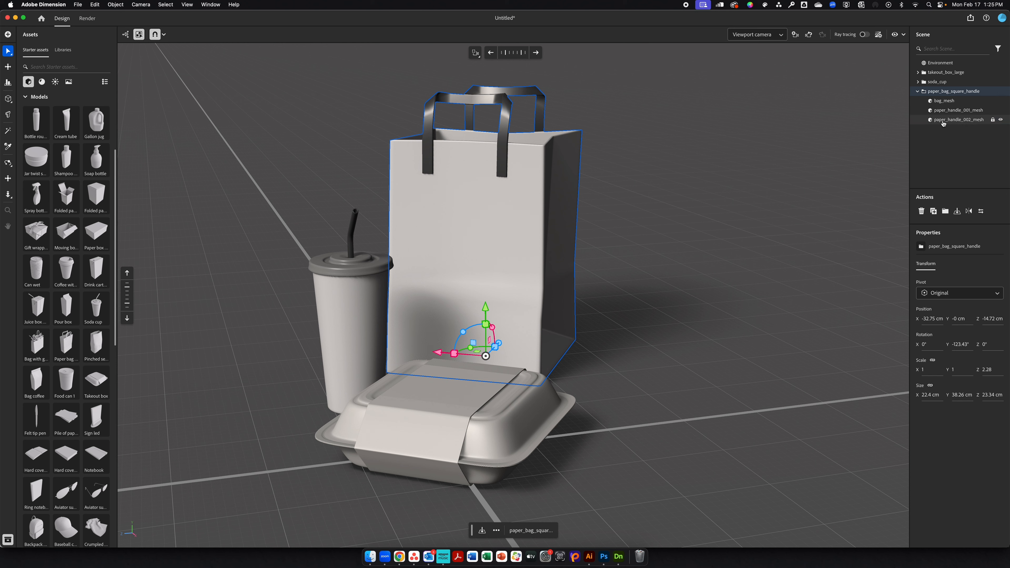
left_click(943, 110)
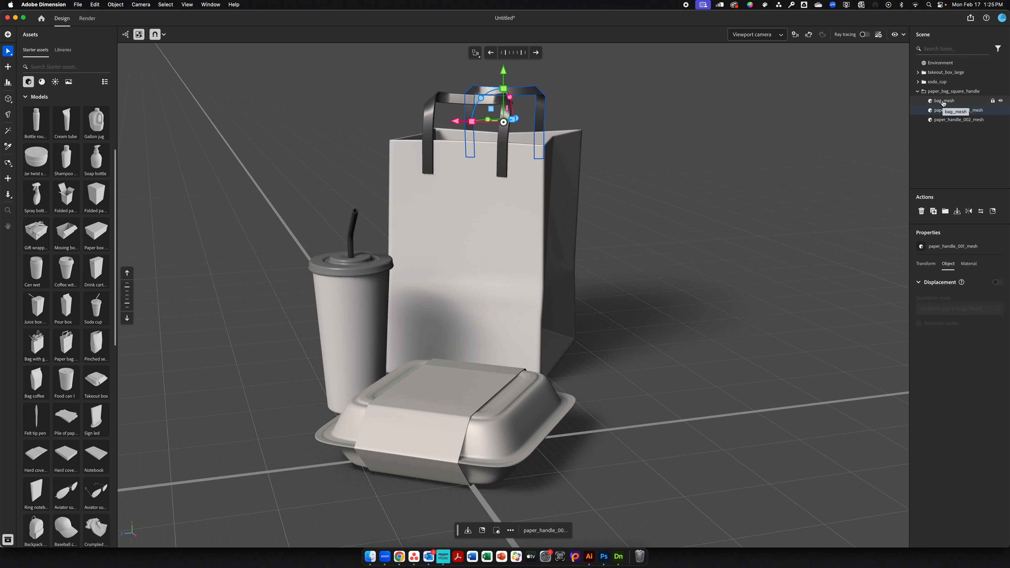
left_click(948, 102)
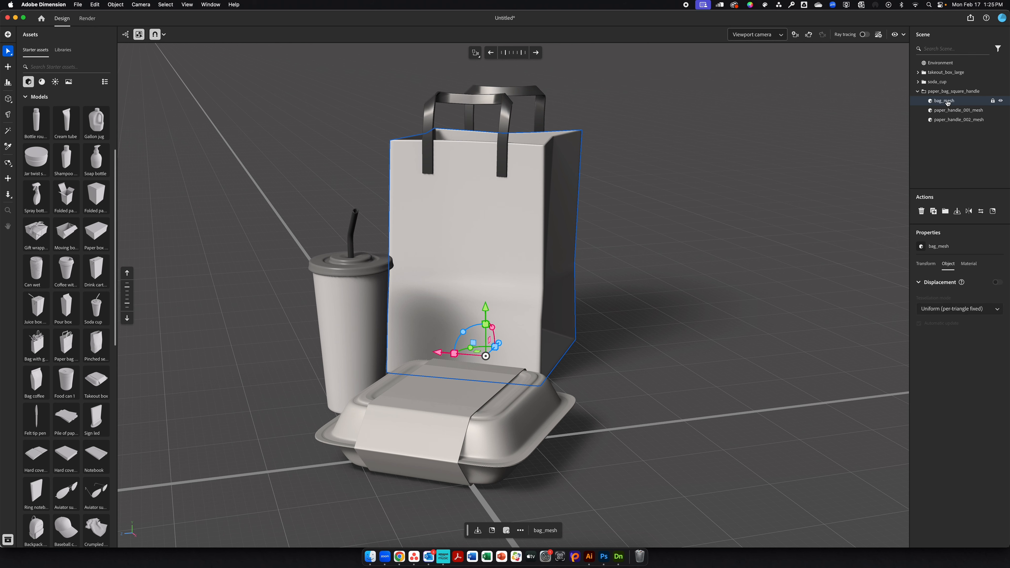
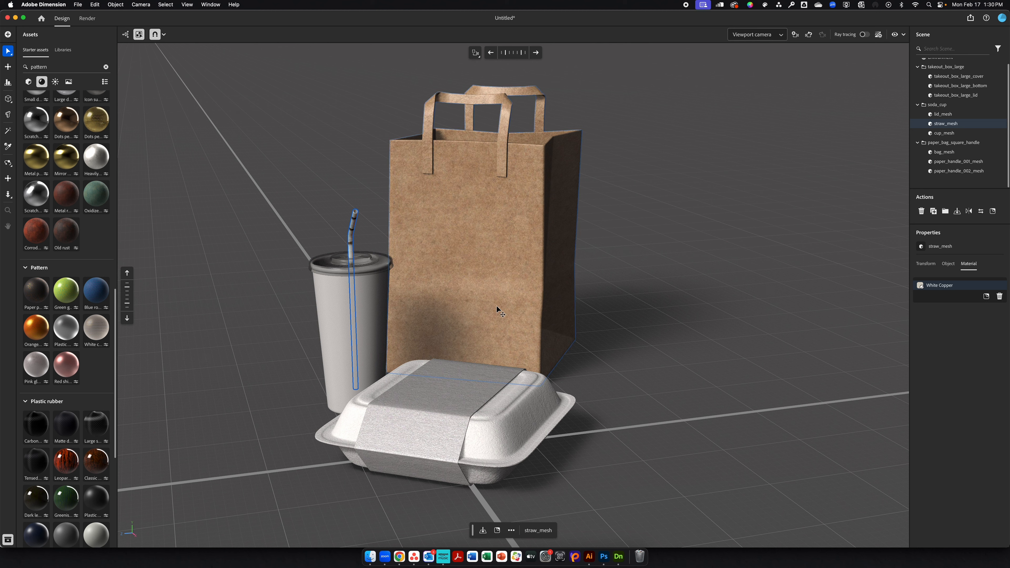
Step: Place DESIGNS FOR DIMENSION.ai from the Designs folder as a graphic on bag_mesh and centre it on the bag's front face
left_click(500, 263)
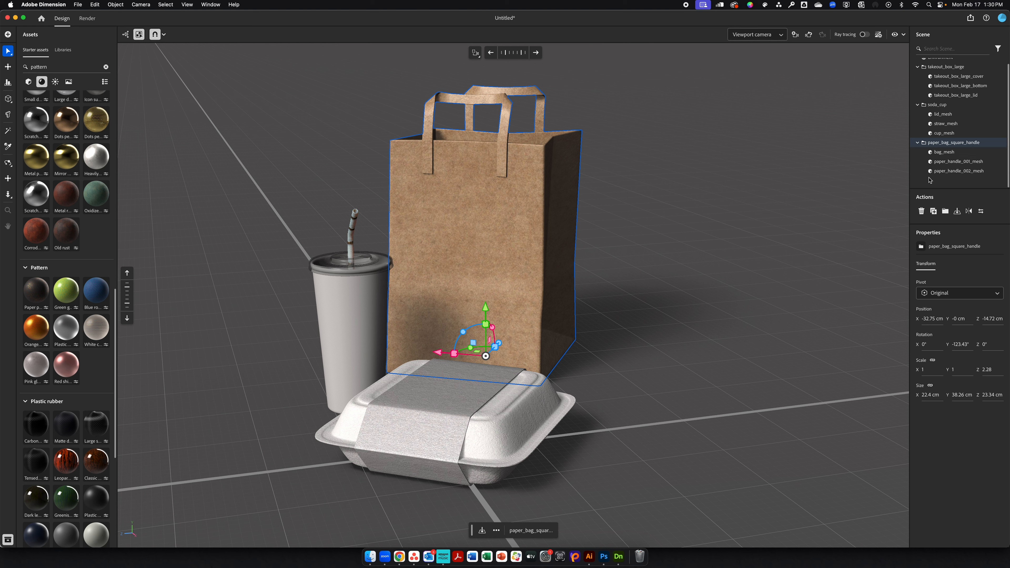
left_click(942, 153)
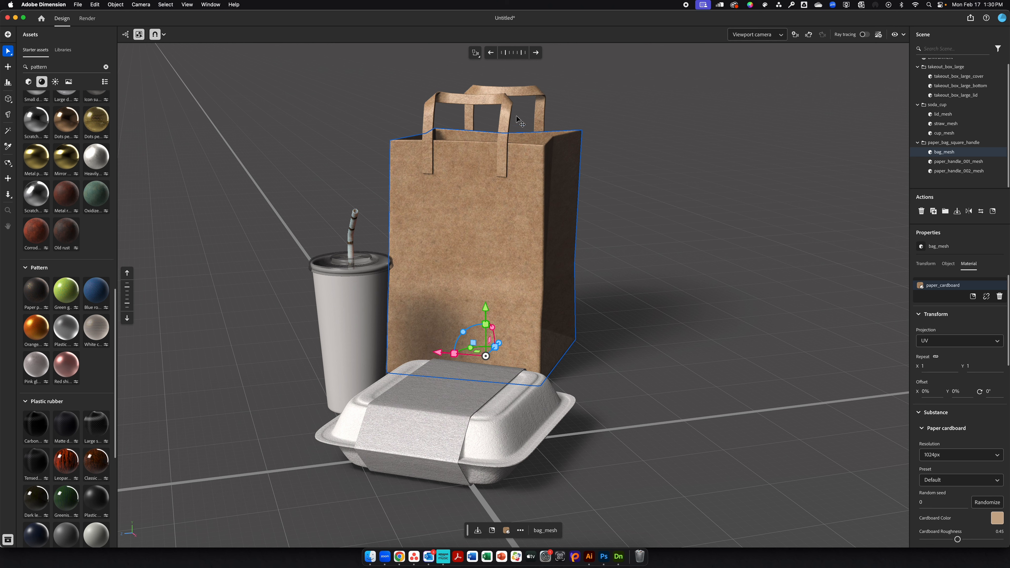
left_click(973, 297)
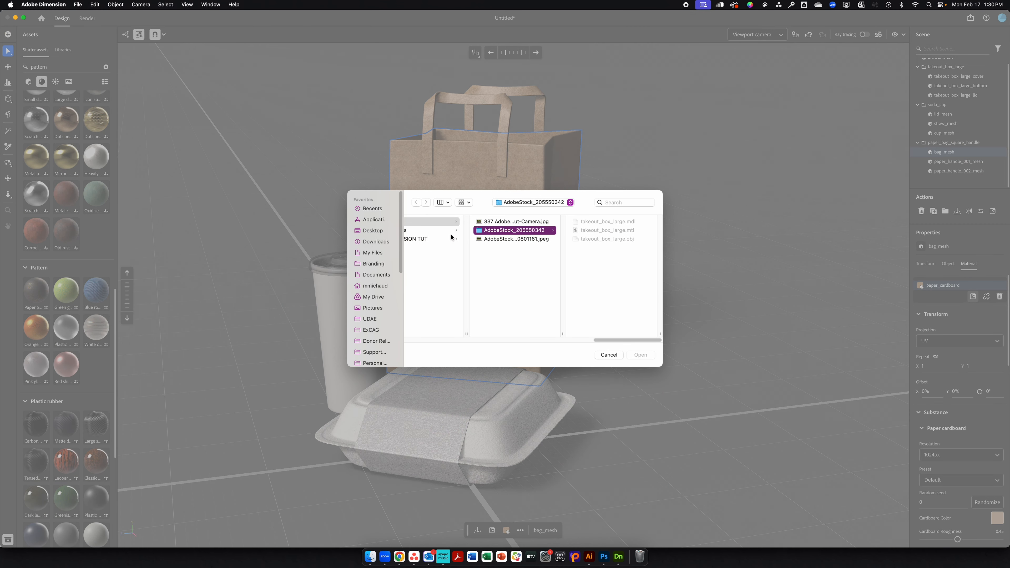
scroll(597, 340, "left", 5)
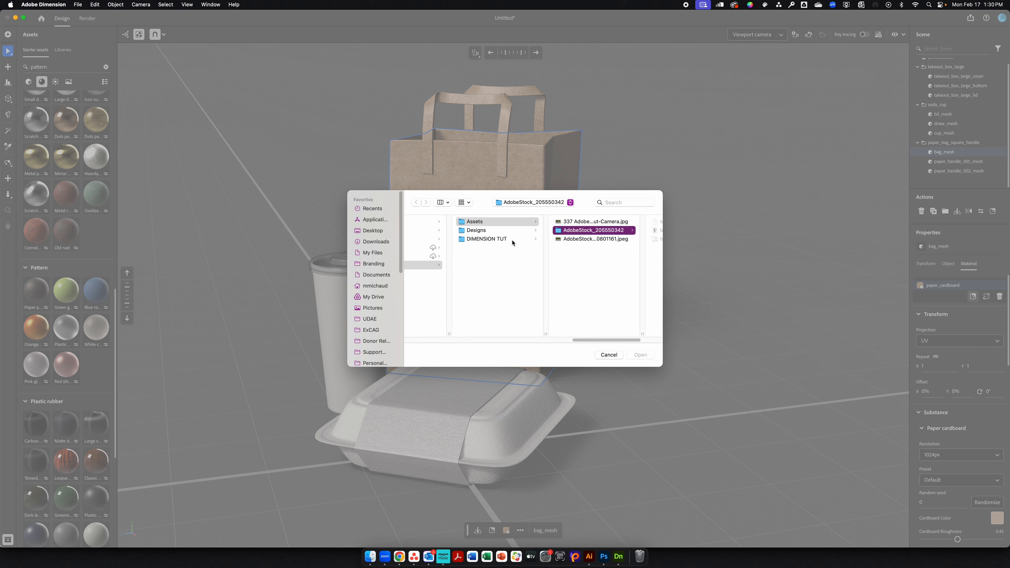
left_click(507, 233)
left_click(592, 229)
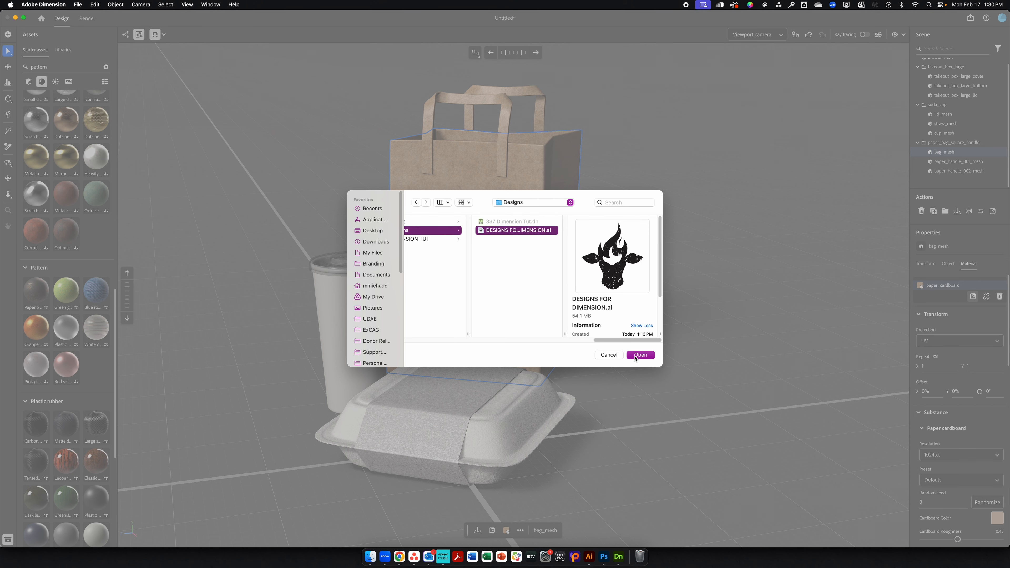
left_click(636, 356)
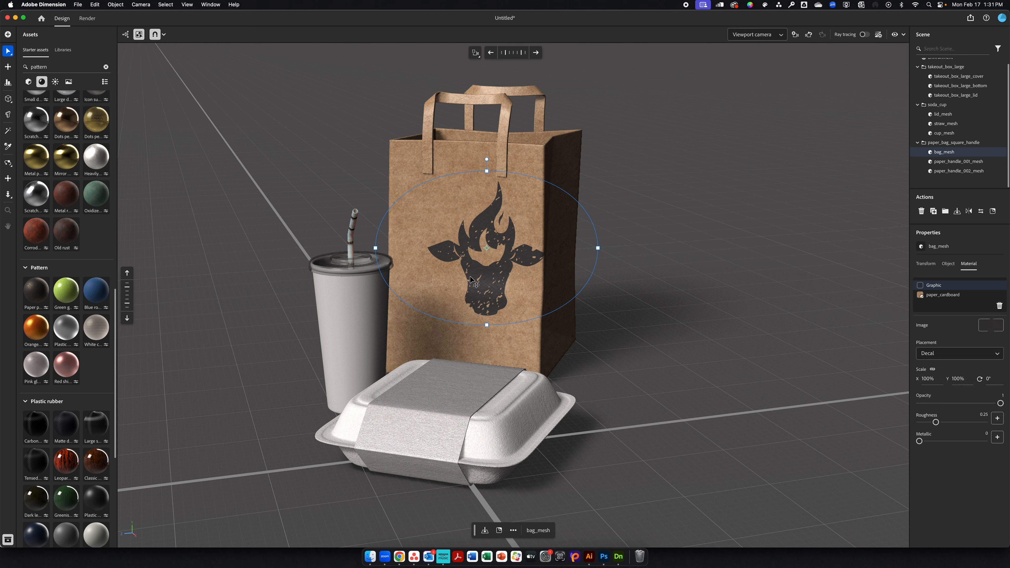
left_click_drag(488, 274, 466, 277)
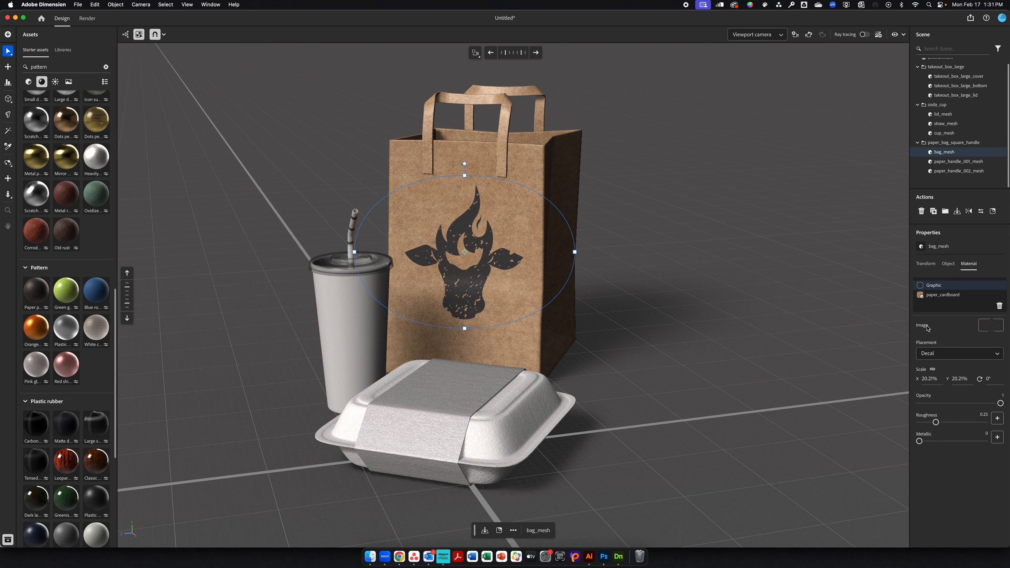
Step: Switch the bag graphic's image to Artboard 3, the Old SLO BBQ logo
left_click(992, 326)
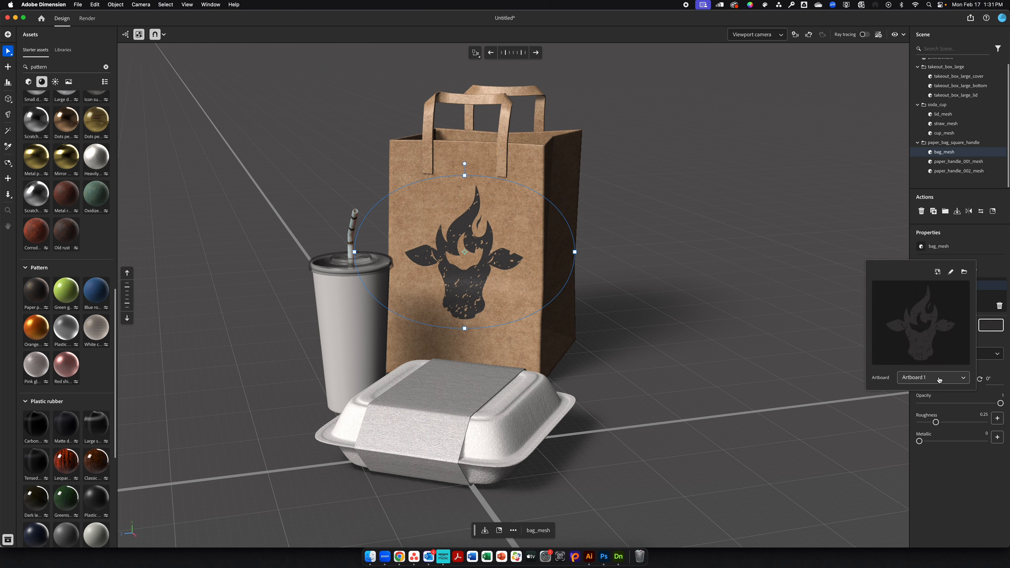
left_click(940, 378)
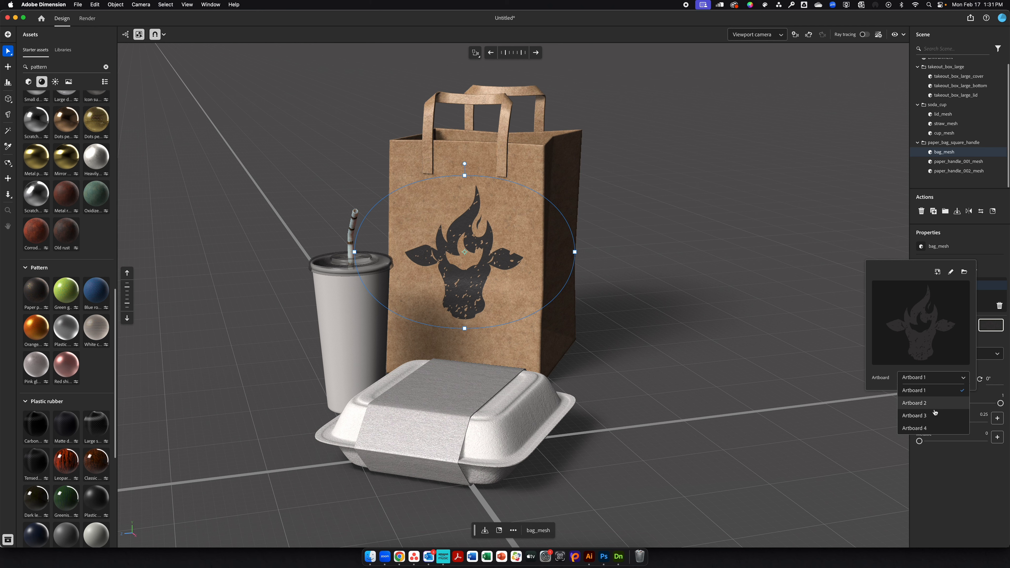
left_click(921, 417)
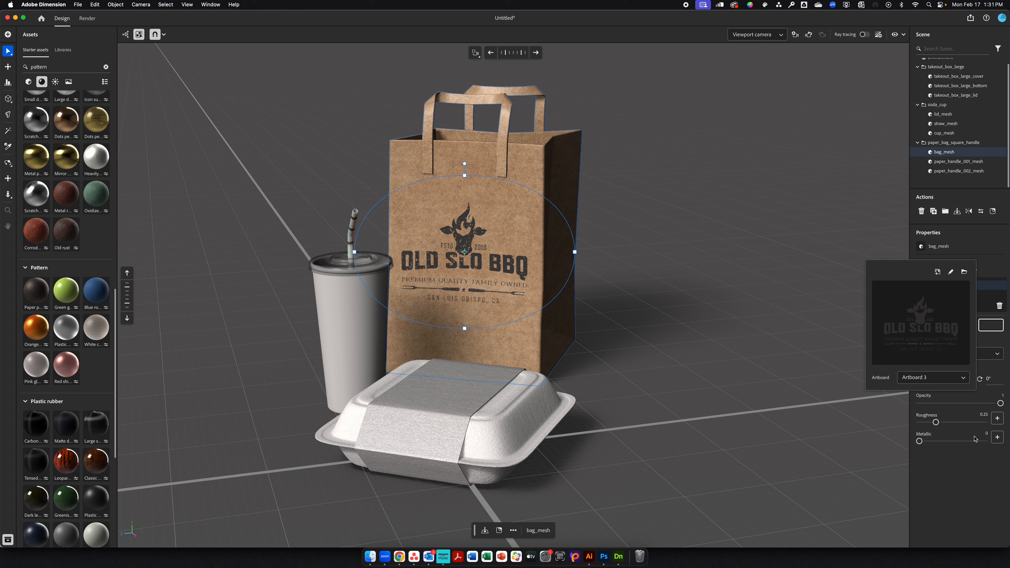
left_click(957, 515)
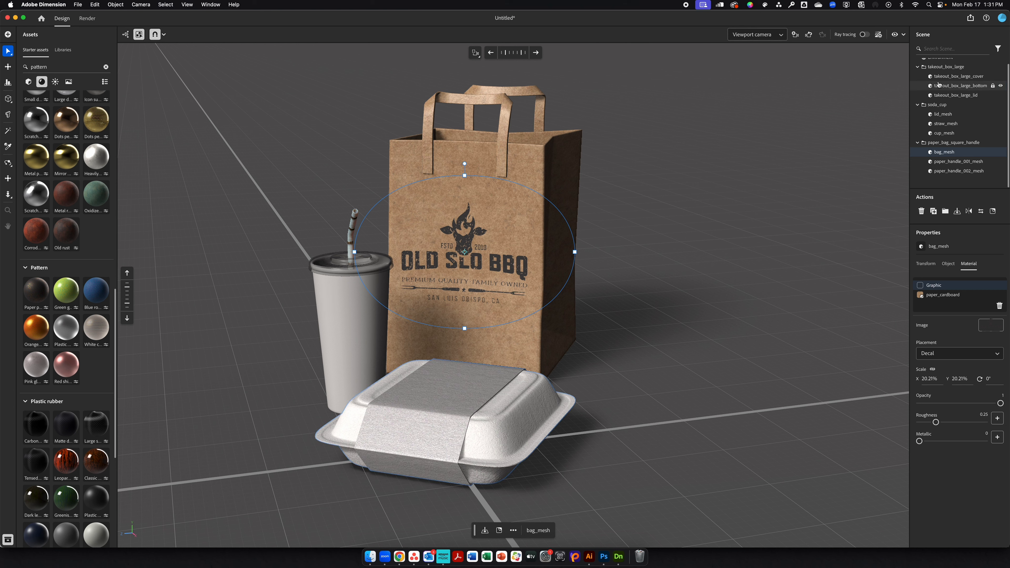
Step: Place DESIGNS FOR DIMENSION.ai as a graphic on takeout_box_large_cover
left_click(955, 76)
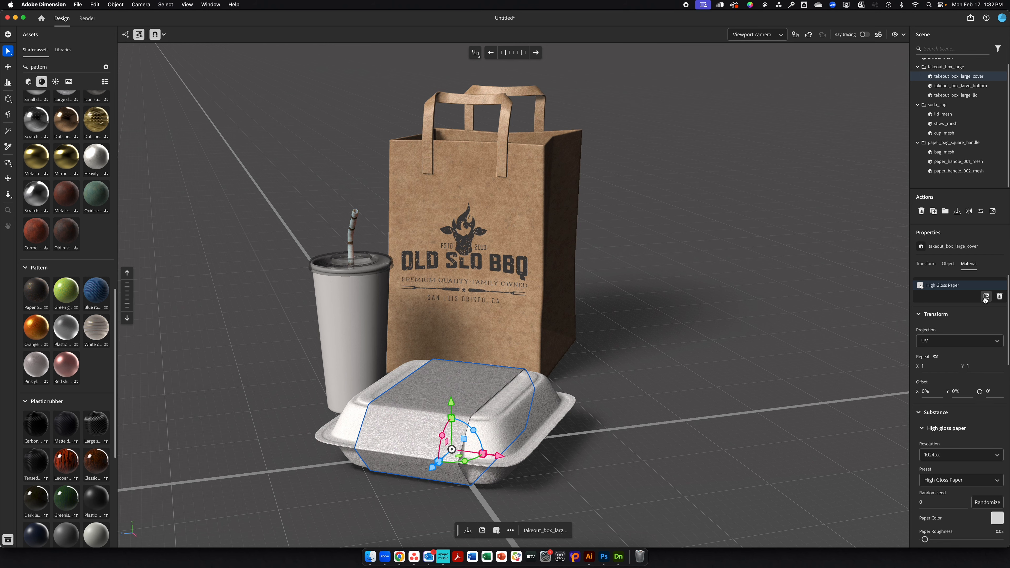
left_click(986, 297)
left_click(592, 233)
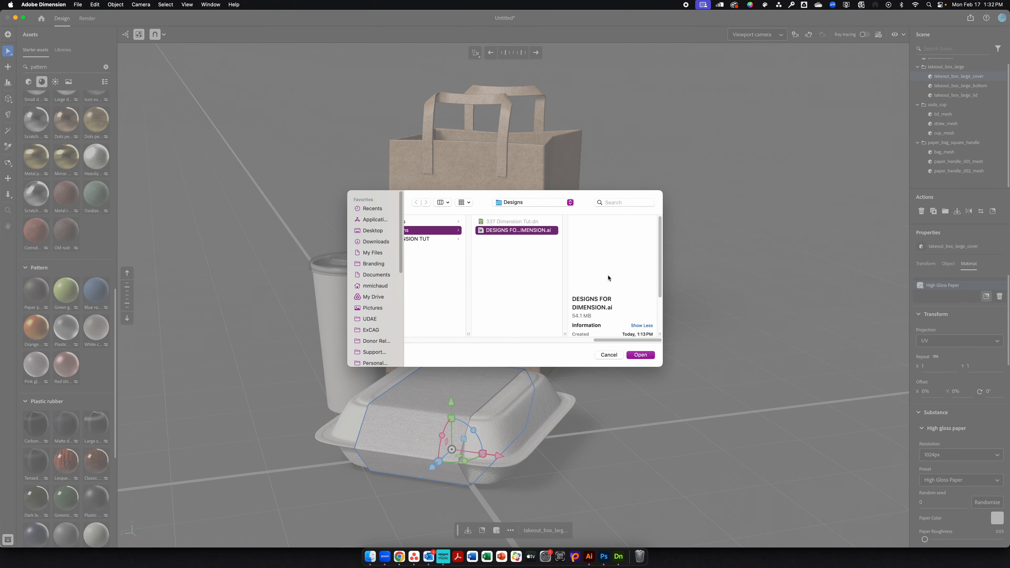
left_click(640, 355)
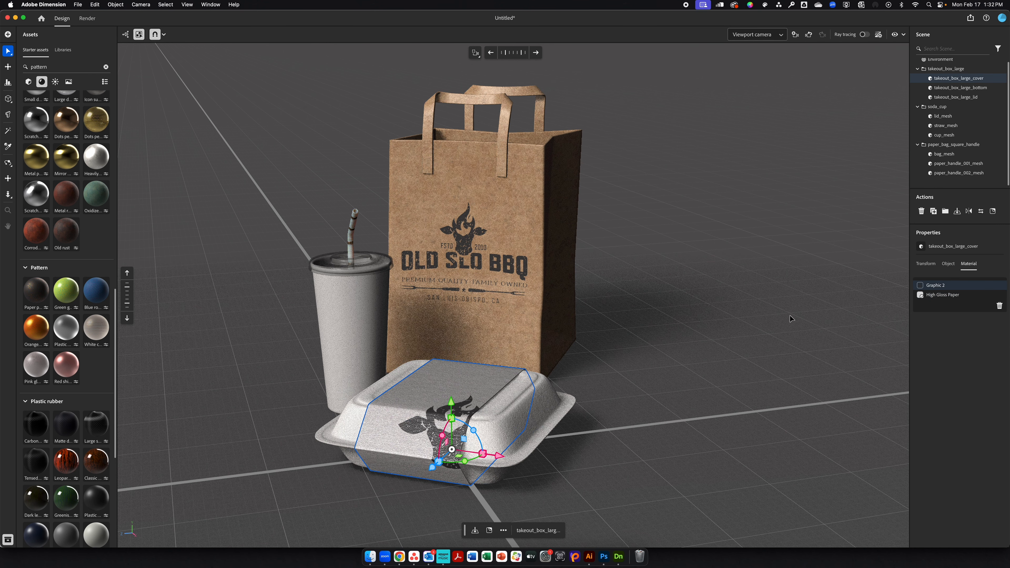
Step: Switch the takeout box cover graphic's image to Artboard 4, the repeating cow-head pattern
left_click(935, 290)
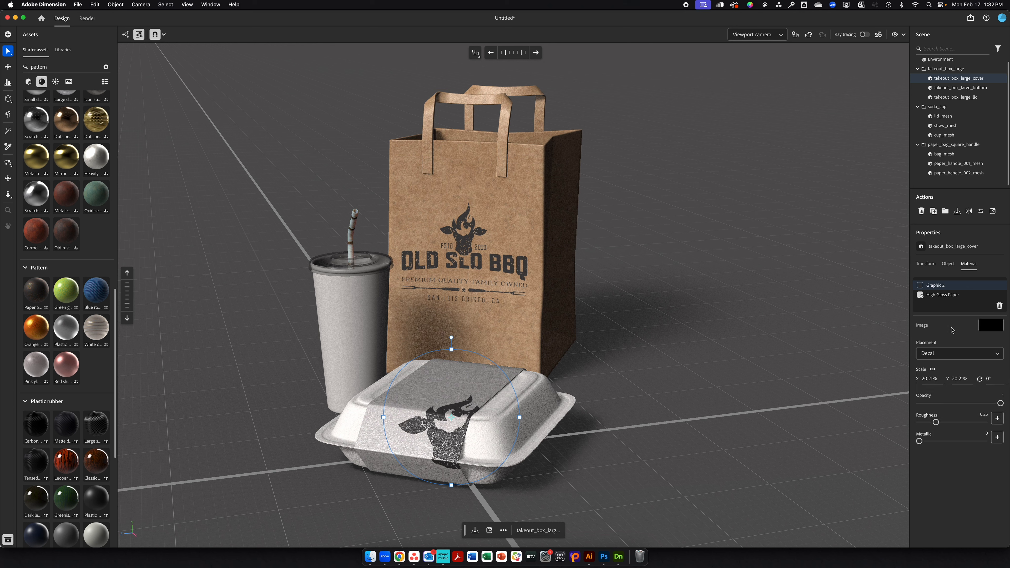
left_click(984, 326)
left_click(941, 376)
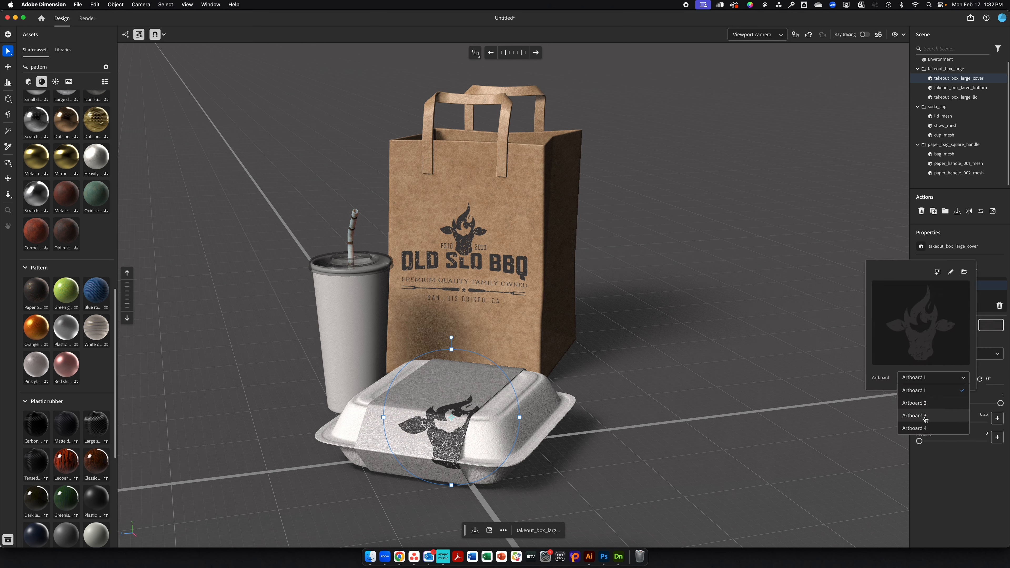
left_click(922, 427)
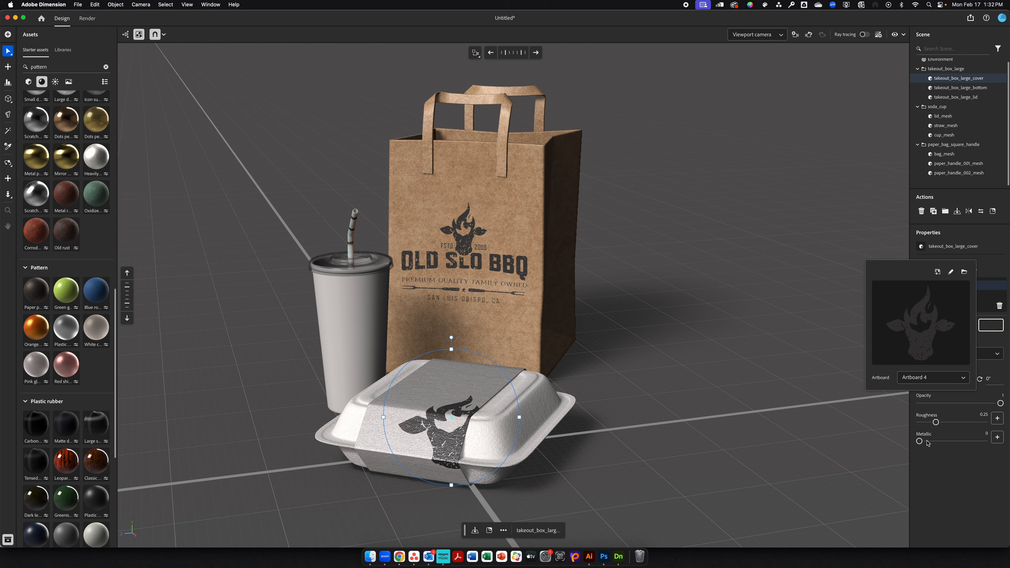
left_click(938, 493)
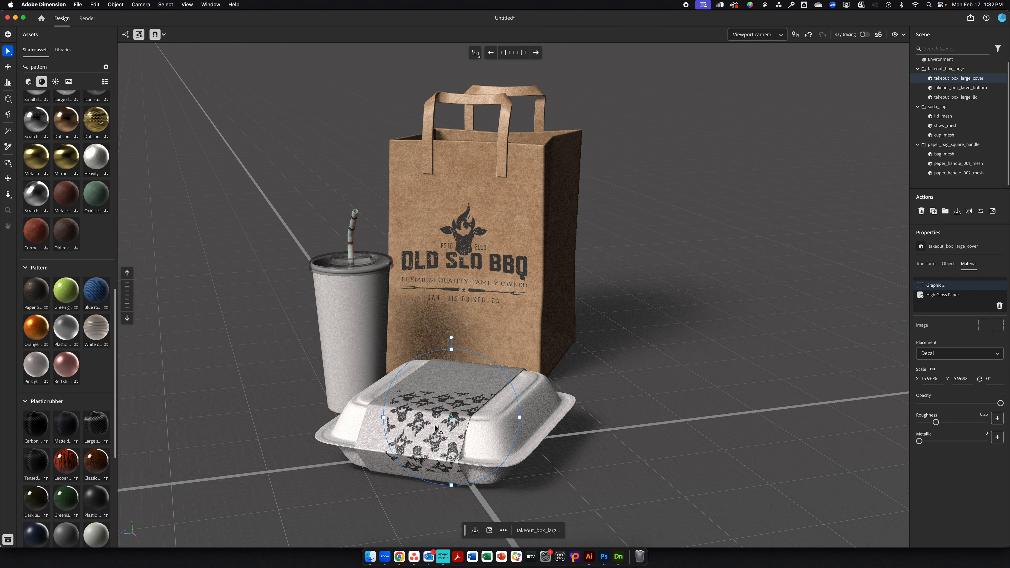
Step: Move the pattern decal down over the front of the takeout box cover and rotate it to 70°
mouse_move(422, 435)
left_mouse_down()
mouse_move(419, 476)
mouse_move(408, 430)
mouse_move(413, 445)
mouse_move(432, 424)
left_mouse_up()
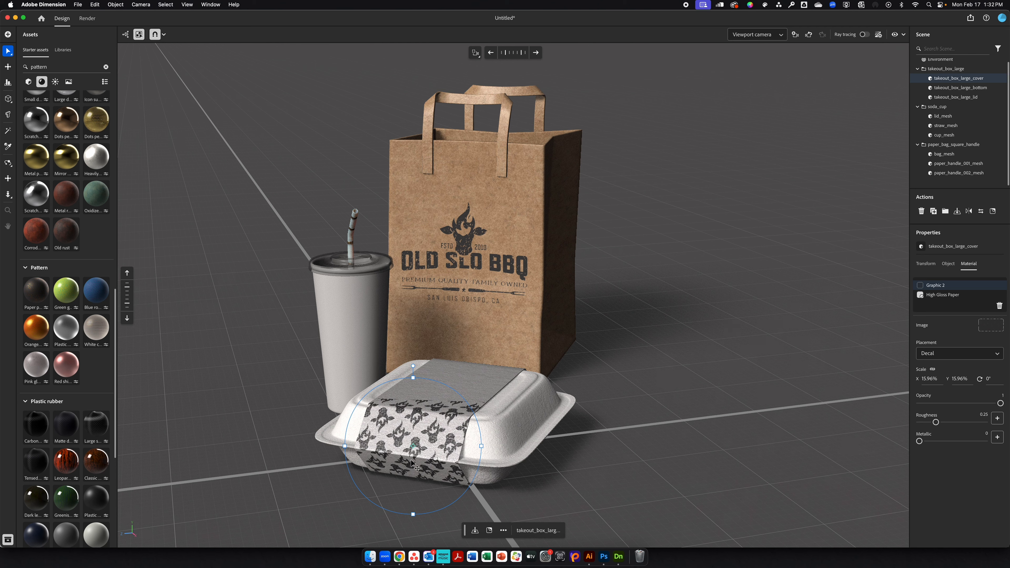
left_click_drag(411, 460, 410, 425)
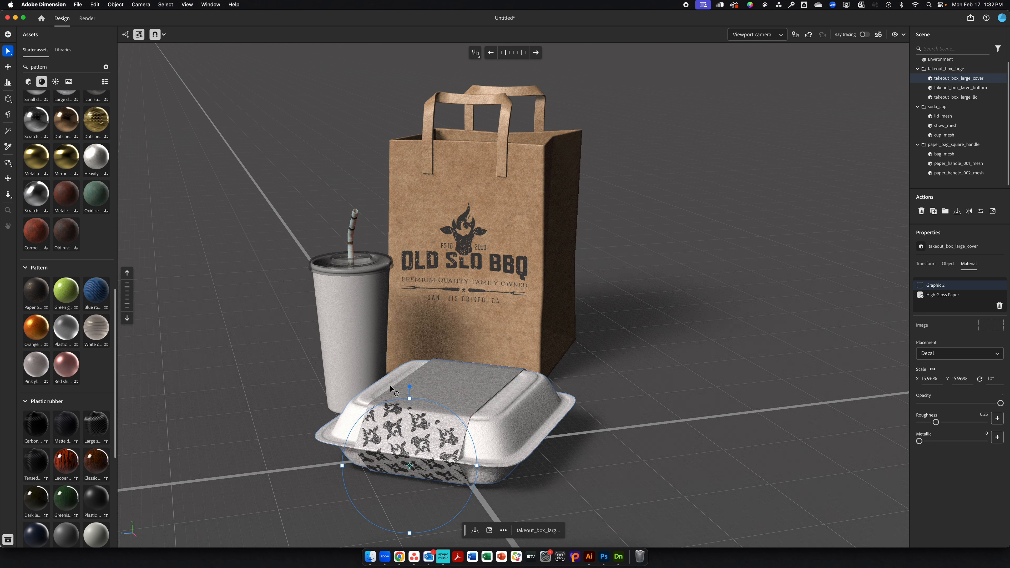
left_click_drag(386, 385, 500, 410)
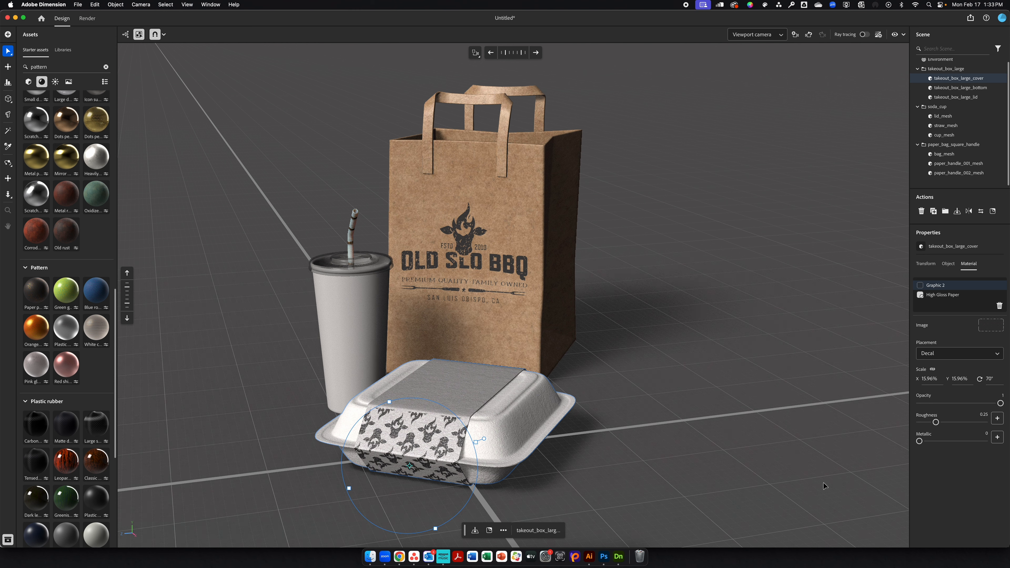
Step: Place DESIGNS FOR DIMENSION.ai as a second graphic on takeout_box_large_cover, above the cow-head pattern
left_click(782, 446)
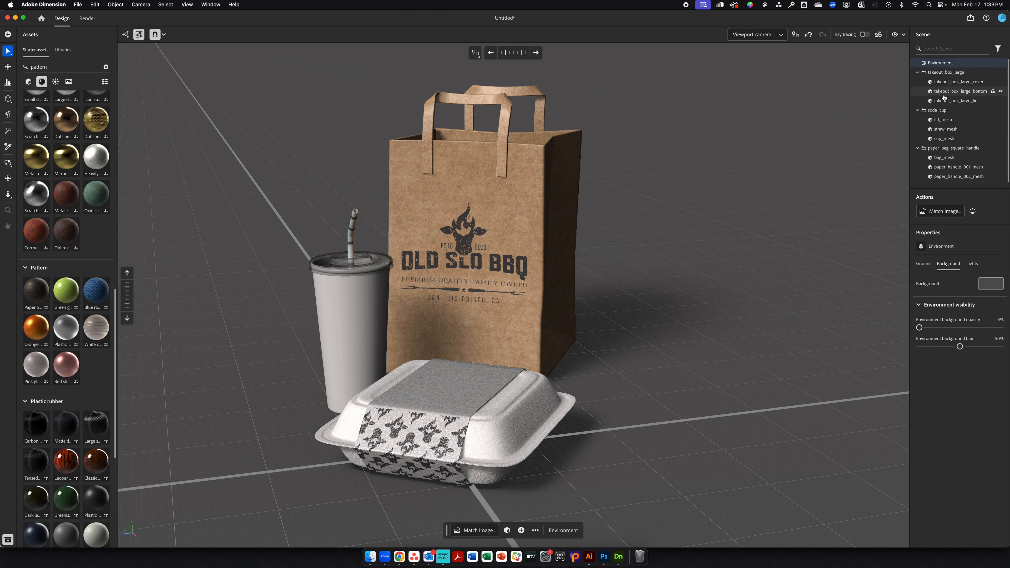
left_click(958, 82)
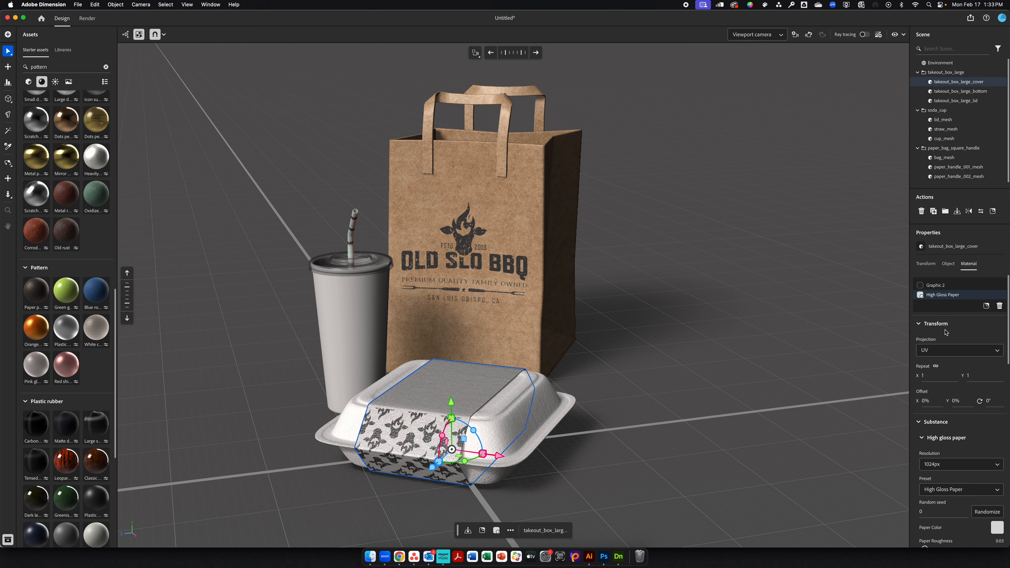
left_click(987, 306)
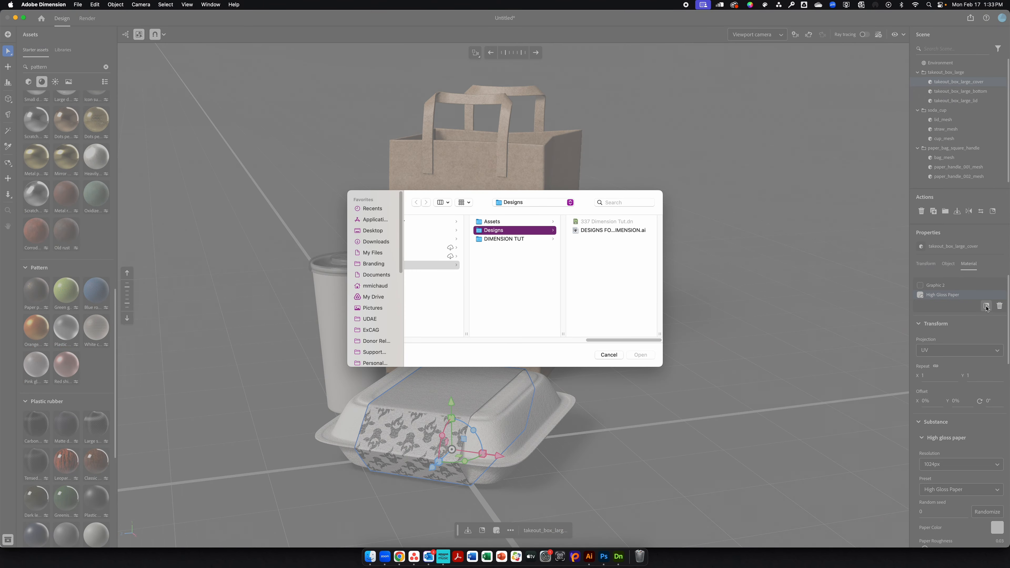
left_click(614, 230)
left_click(630, 357)
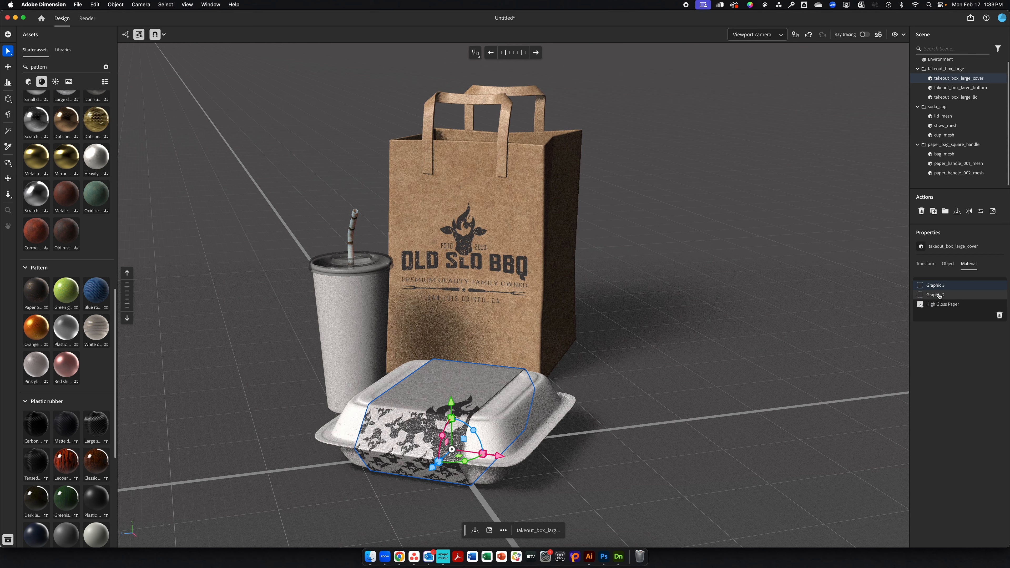
Step: Try to switch the image of Graphic 2, the cover's pattern graphic, to Artboard 2
left_click(939, 295)
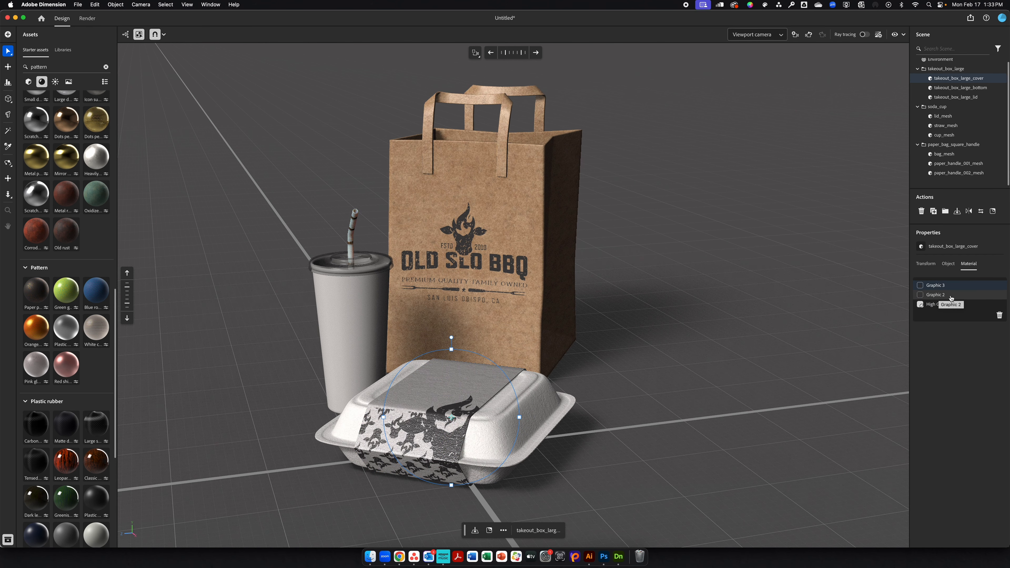
left_click(950, 297)
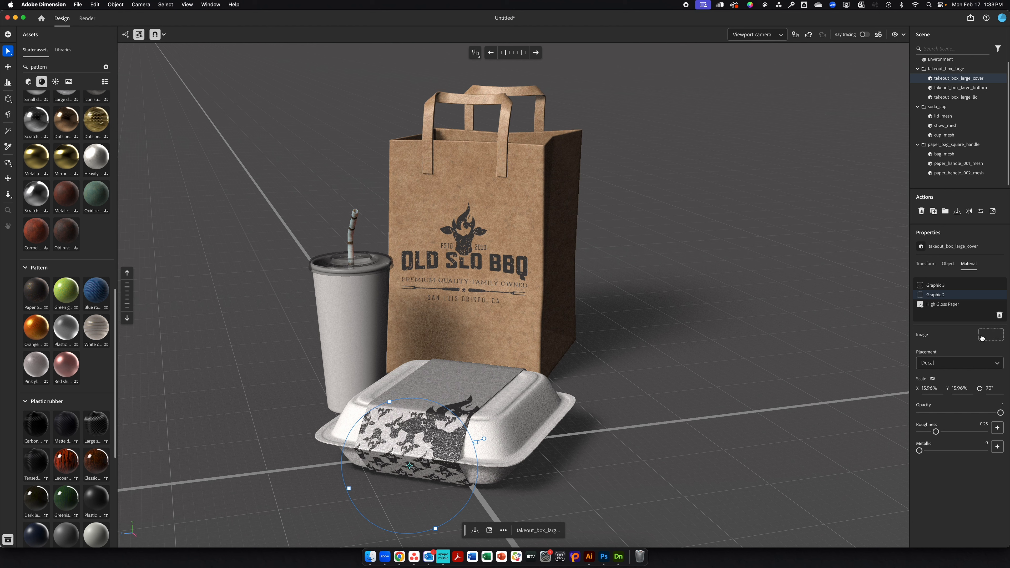
left_click(981, 337)
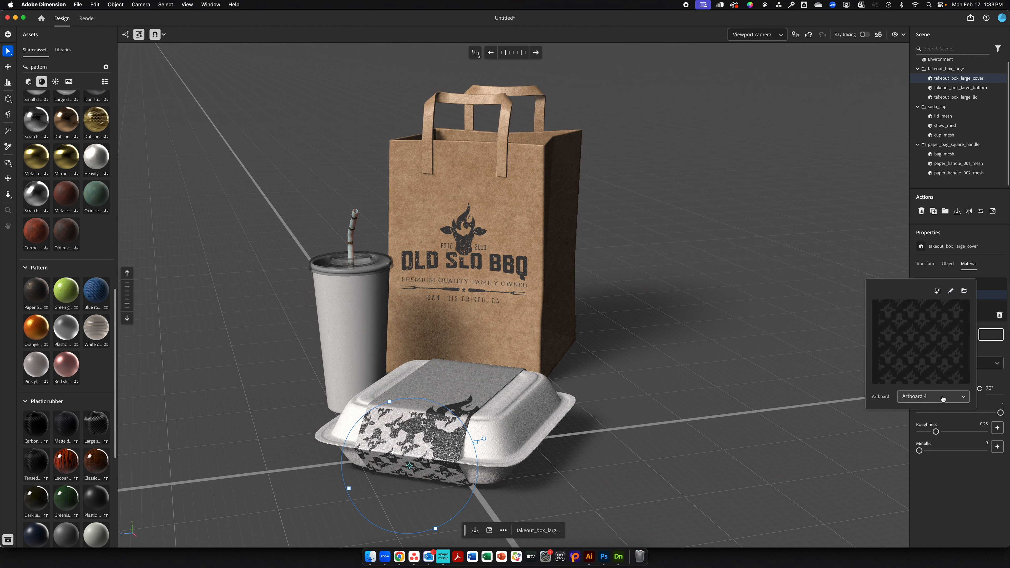
left_click(947, 404)
left_click(942, 421)
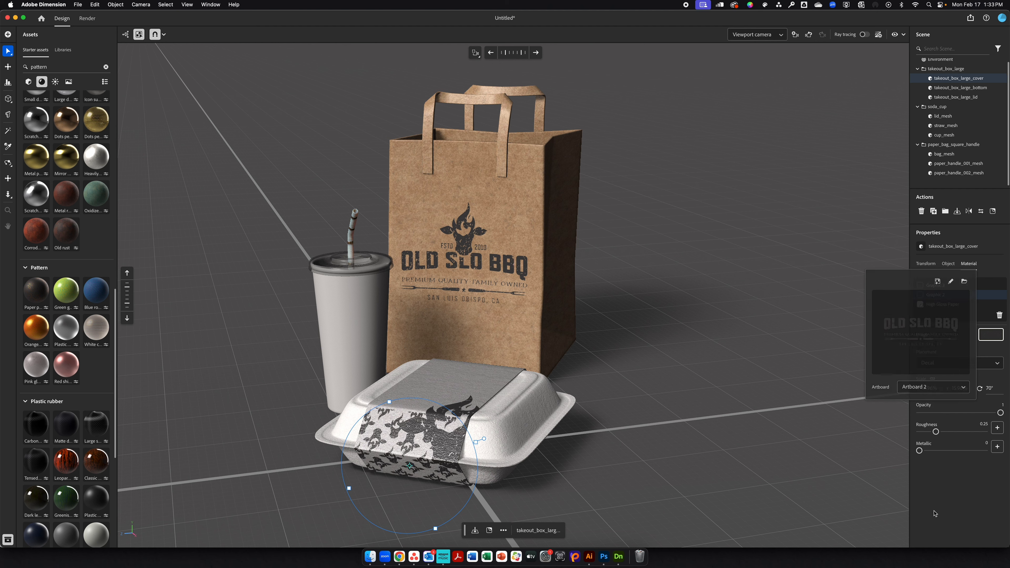
left_click(926, 522)
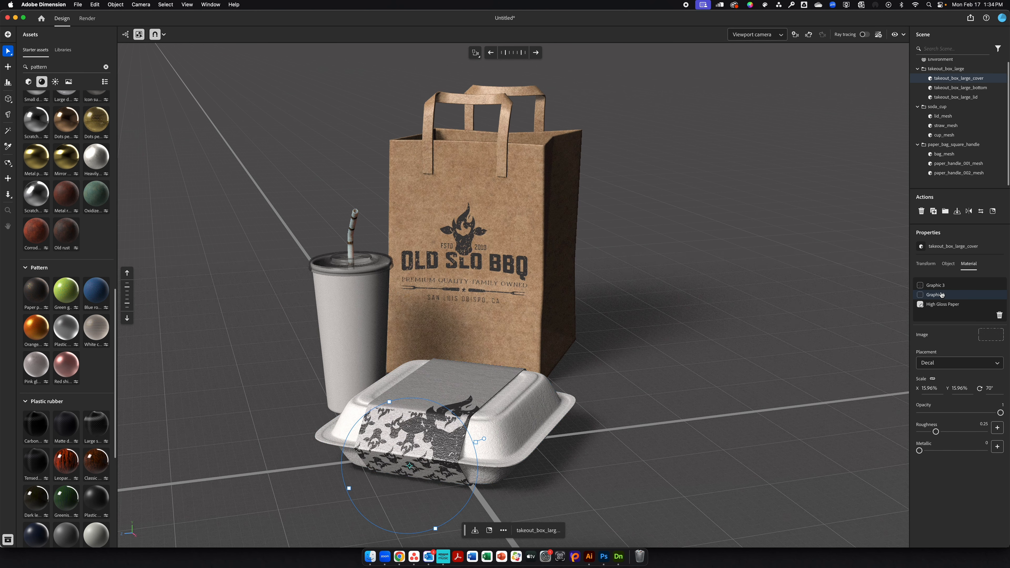
Step: Try Fill placement on Graphic 3 of the takeout box cover and return it to Decal
left_click(953, 286)
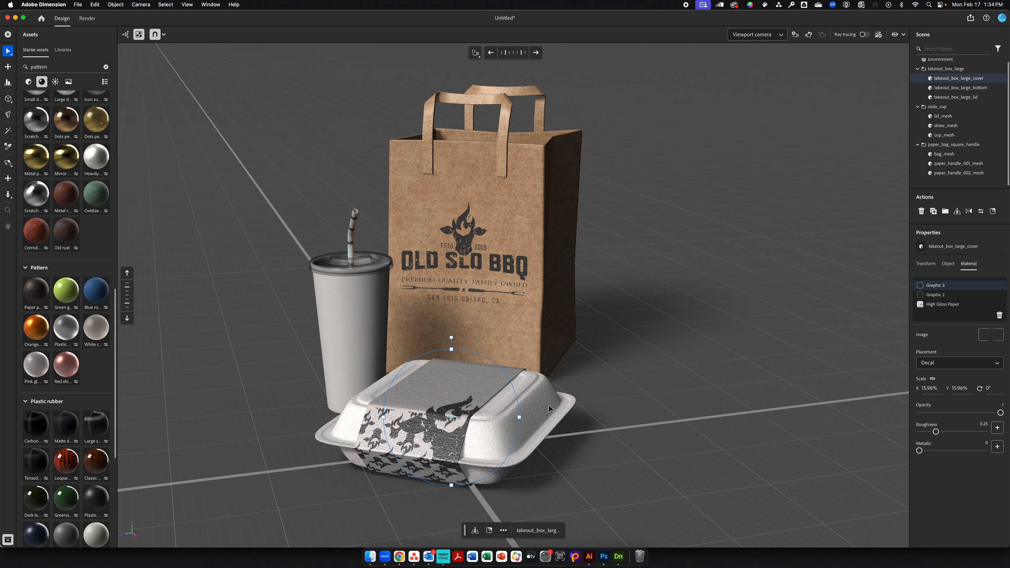
left_click(993, 339)
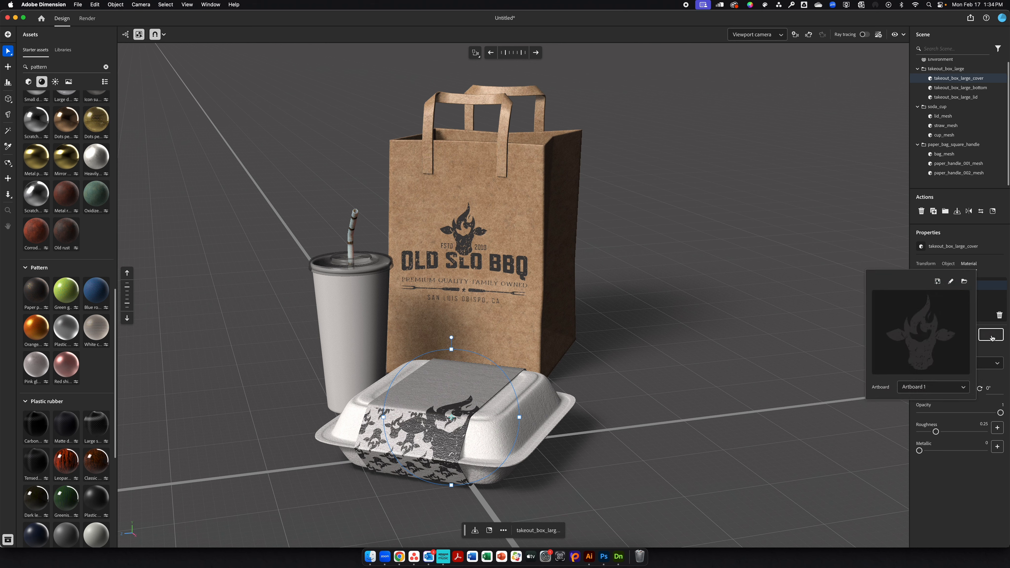
left_click(995, 349)
left_click(979, 362)
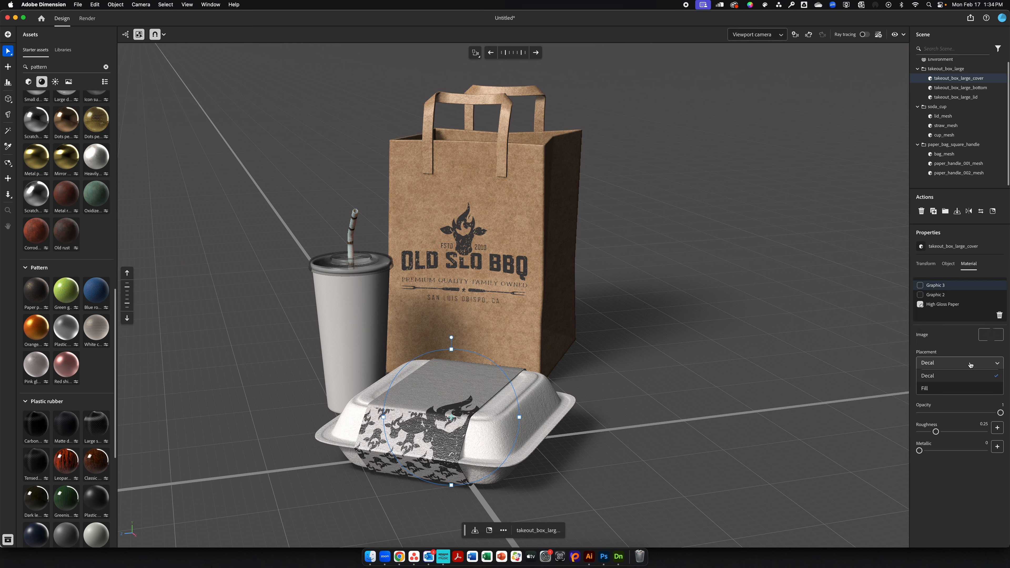
left_click(957, 389)
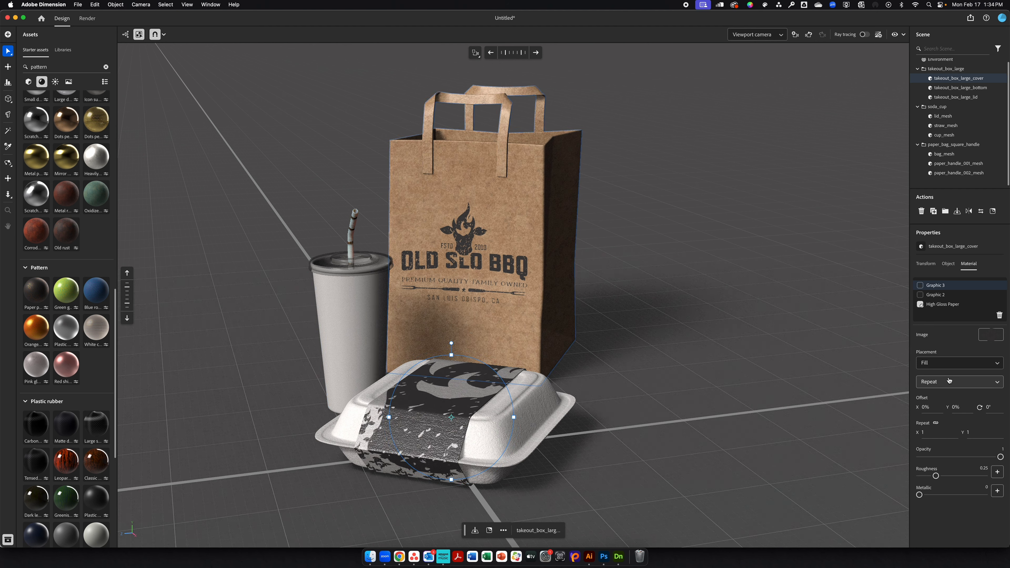
left_click(955, 363)
left_click(950, 376)
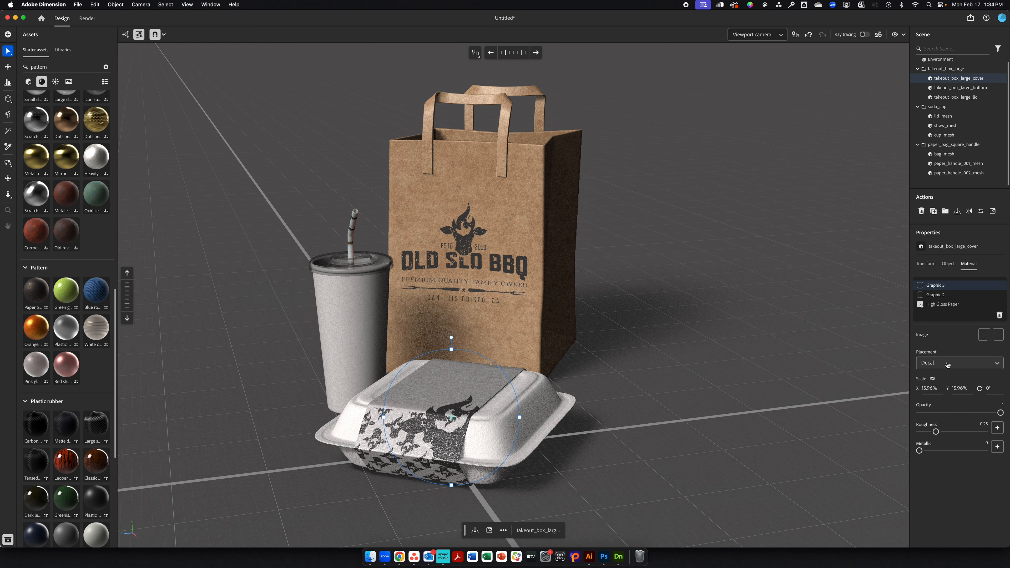
left_click(948, 365)
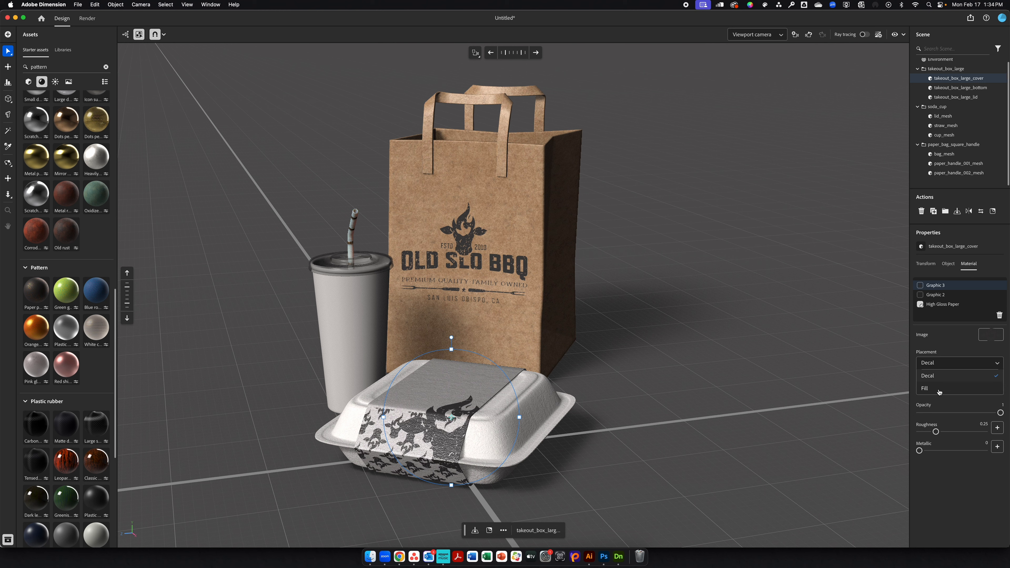
left_click(939, 339)
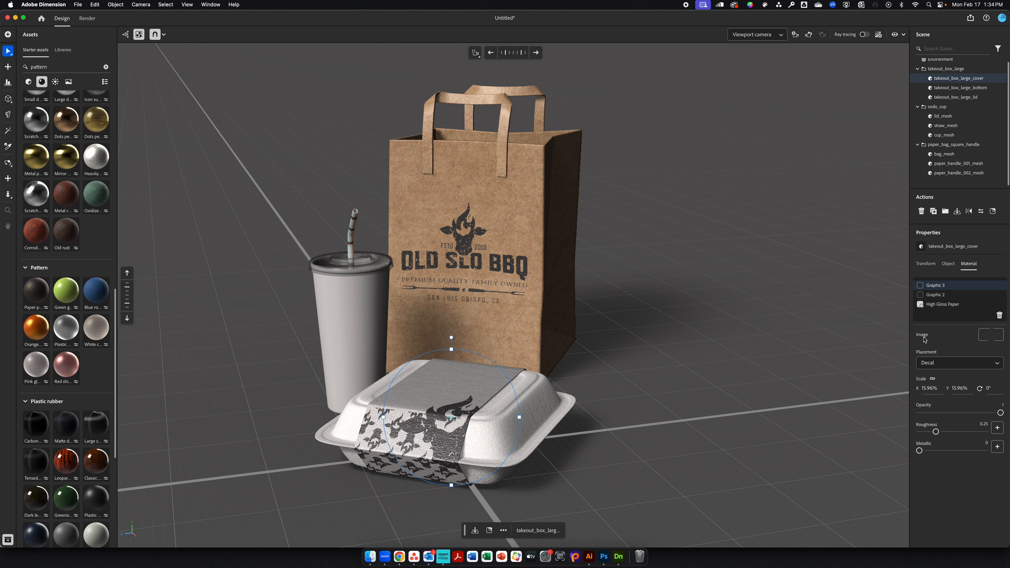
Step: Switch Graphic 3's image on the takeout box cover to Artboard 2, the Old SLO BBQ wordmark
left_click(992, 334)
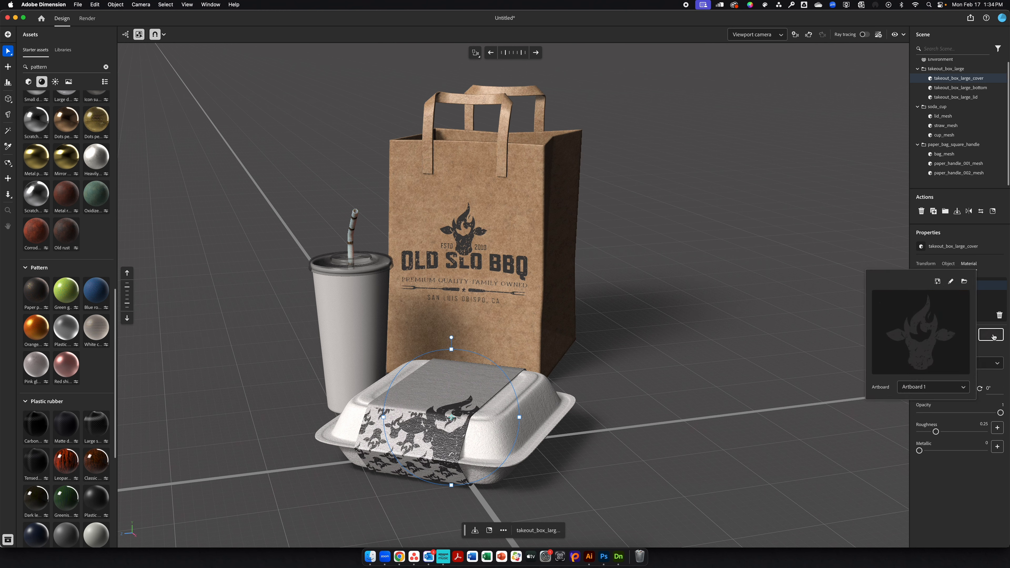
left_click(945, 387)
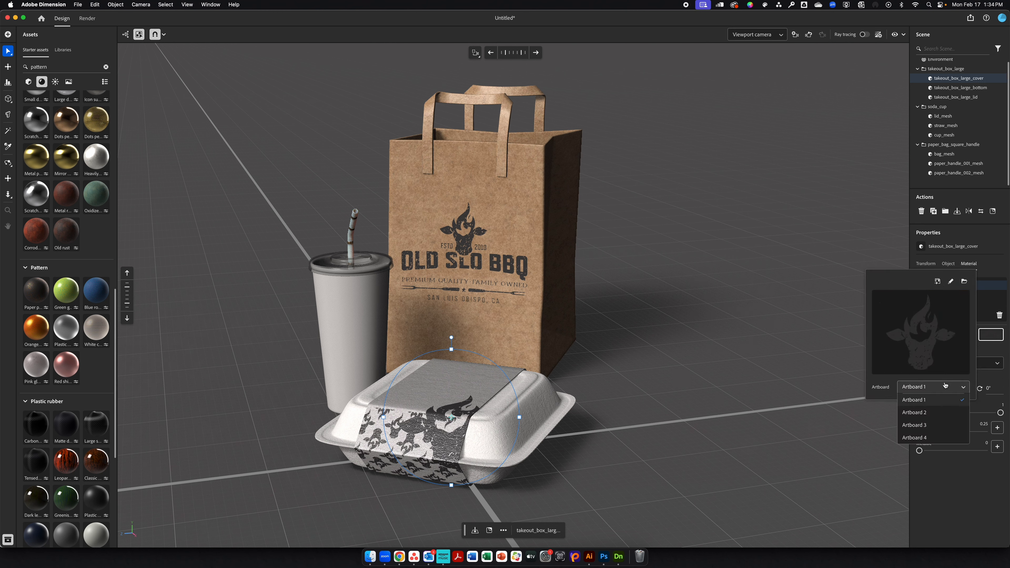
left_click(942, 414)
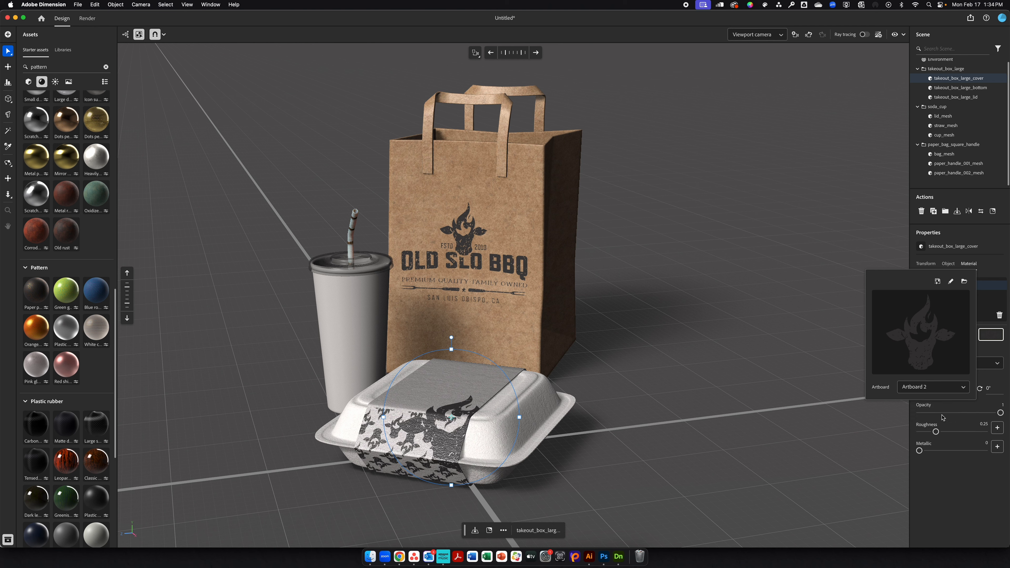
left_click(959, 494)
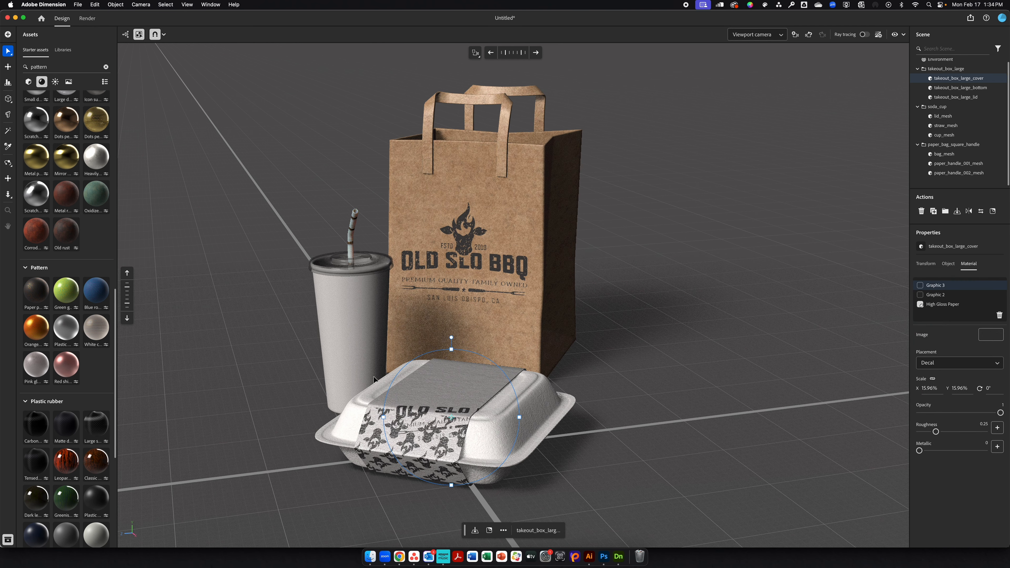
Step: Move the Old SLO BBQ decal onto the takeout box's top face, rotate it to follow the lid, and shrink it to fit
left_click(451, 394)
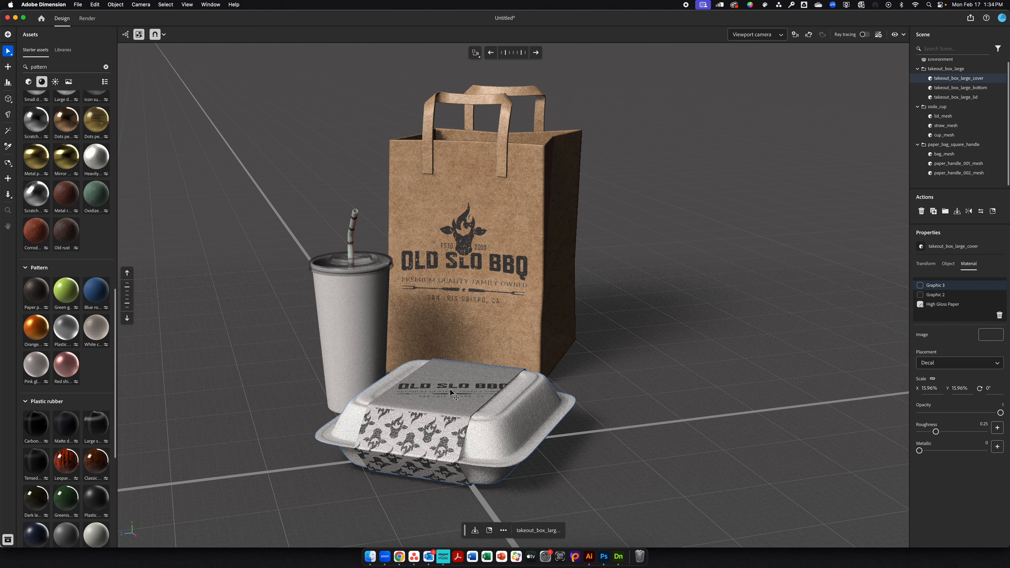
left_click(469, 360)
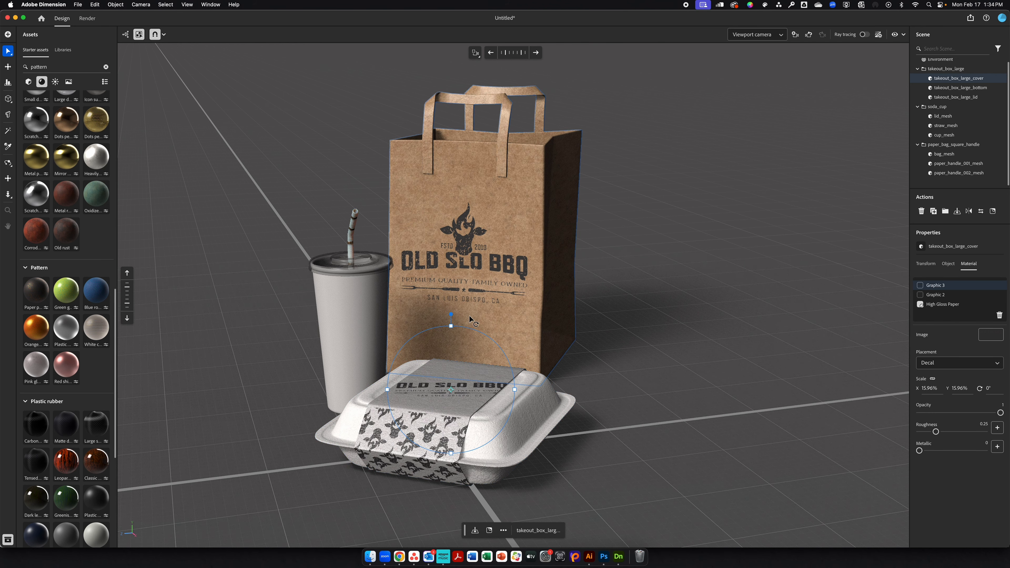
left_click_drag(470, 318, 474, 320)
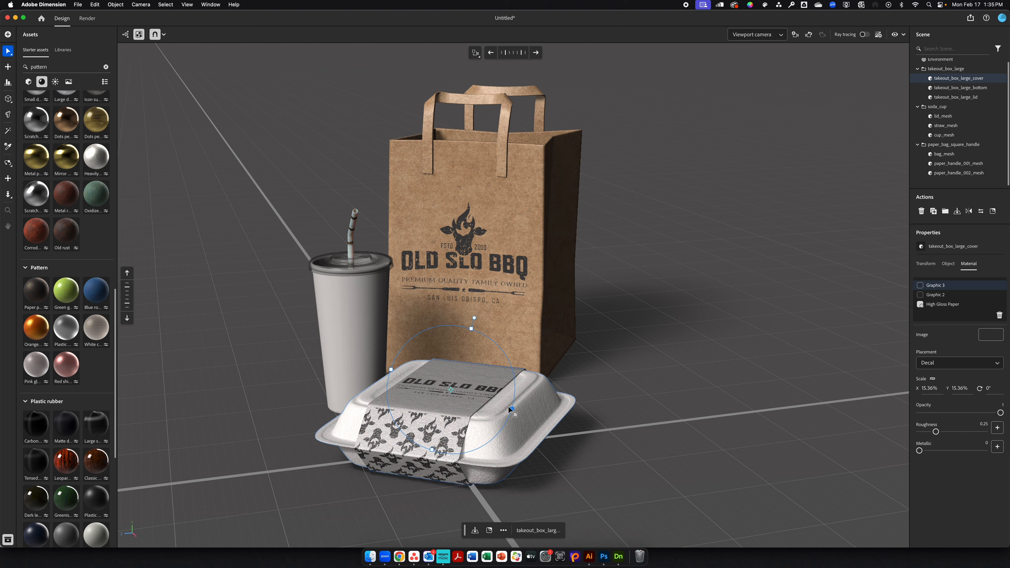
left_click_drag(505, 404, 503, 403)
left_click_drag(499, 403, 499, 402)
left_click_drag(498, 404, 481, 388)
left_click_drag(467, 326, 469, 327)
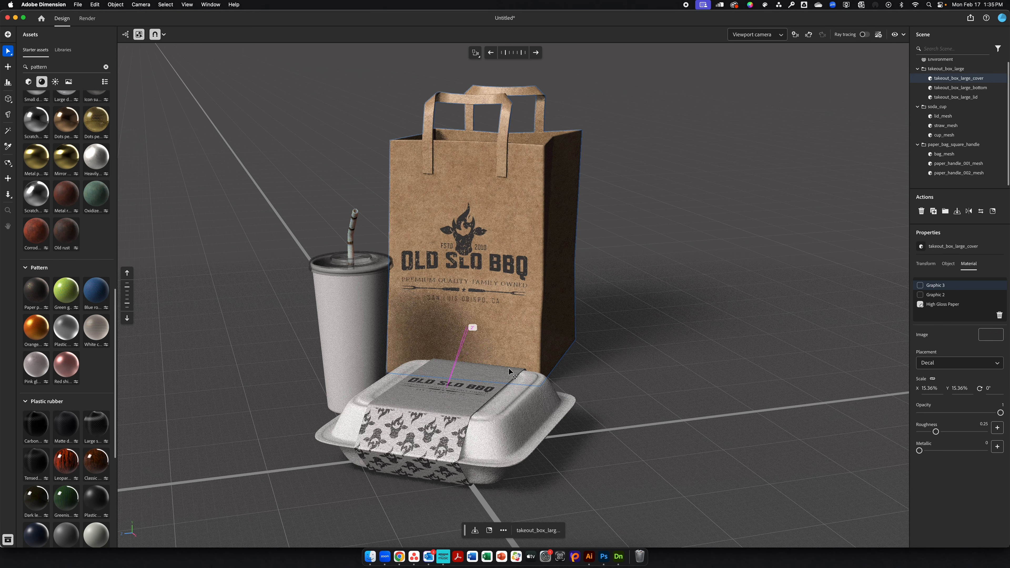
Step: Place DESIGNS FOR DIMENSION.ai as a graphic on cup_mesh, using Artboard 1, the flaming cow head
left_click(341, 314)
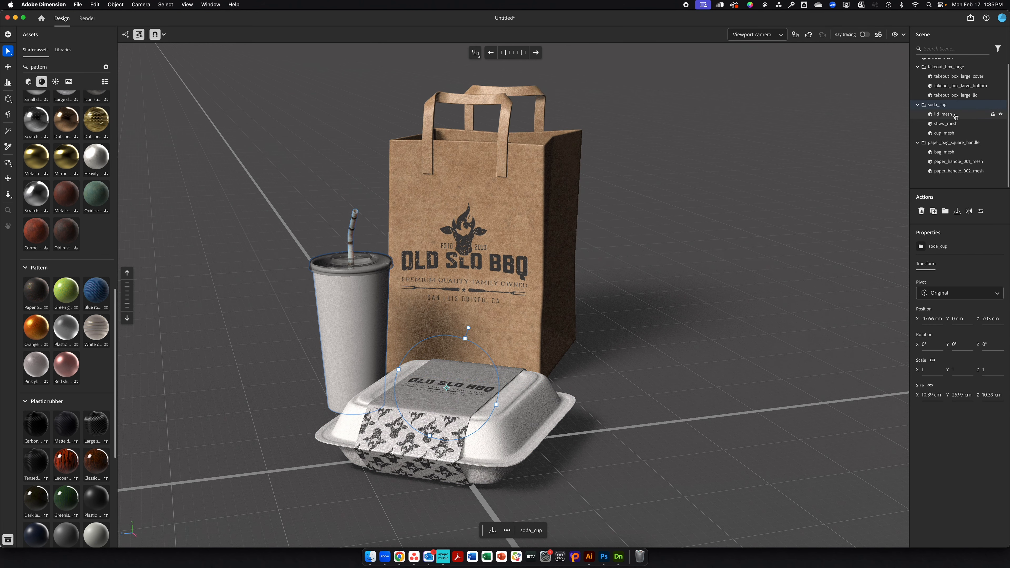
scroll(956, 116, "up", 1)
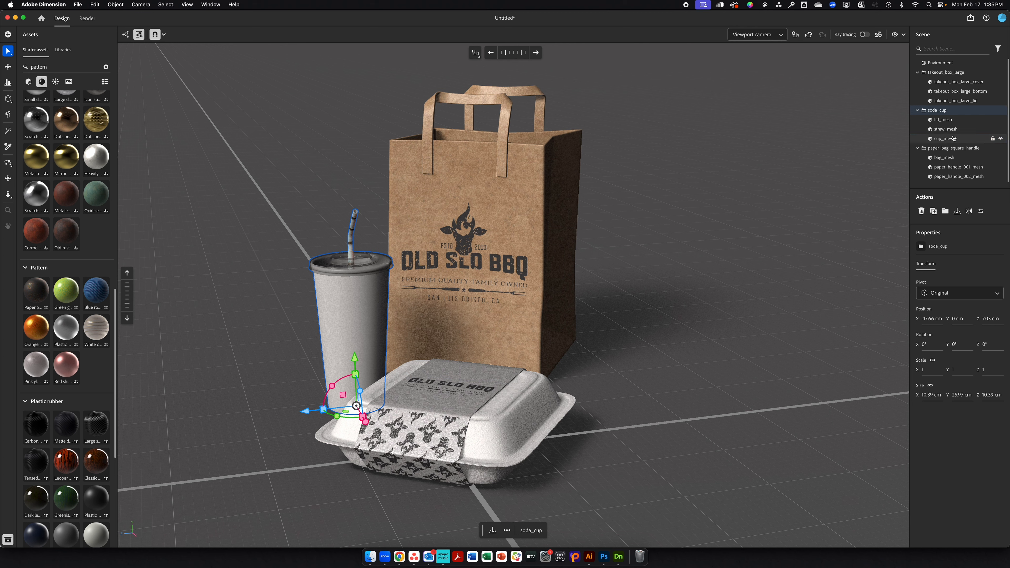
left_click(947, 139)
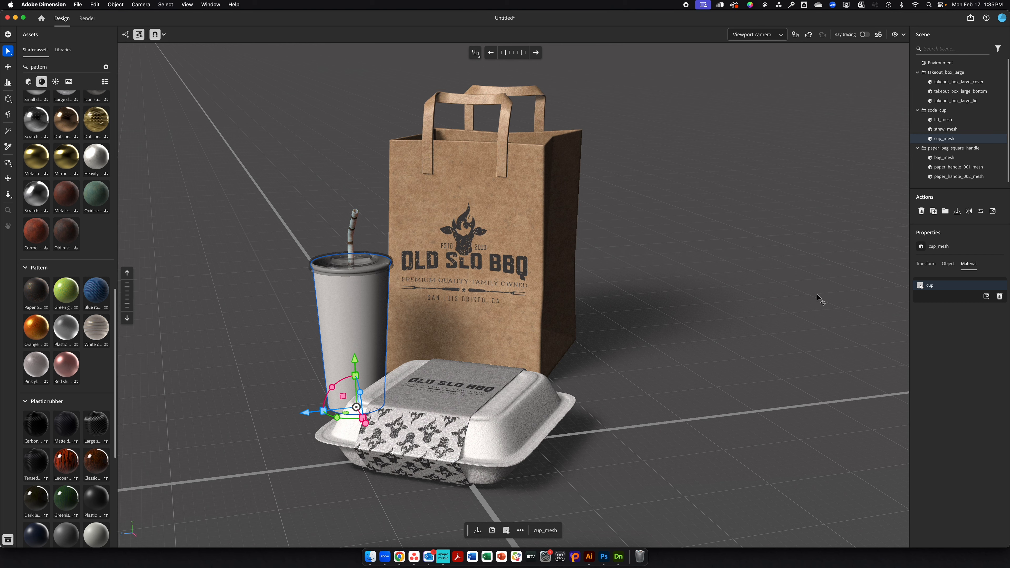
left_click(986, 297)
double_click(598, 234)
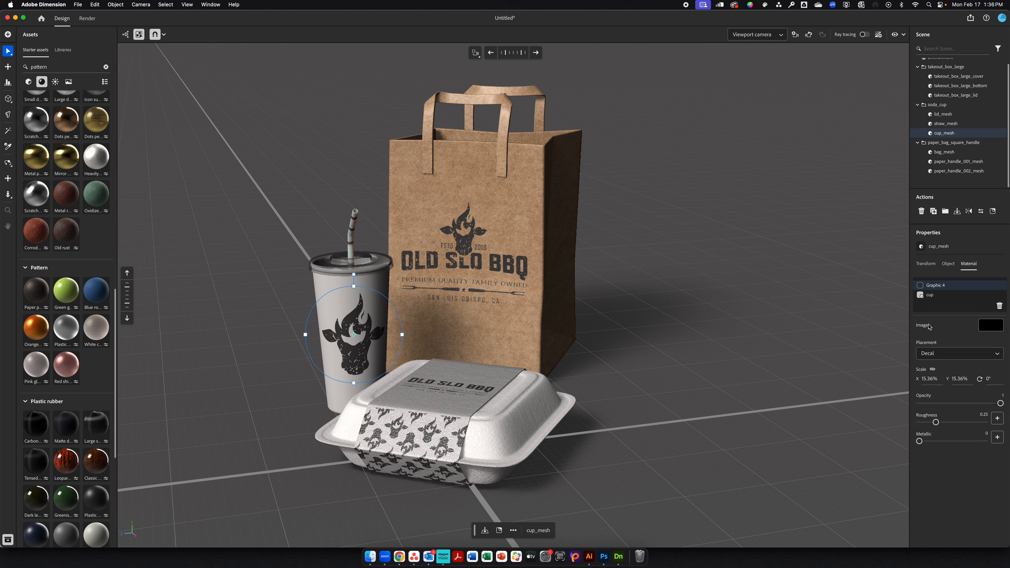
left_click(991, 325)
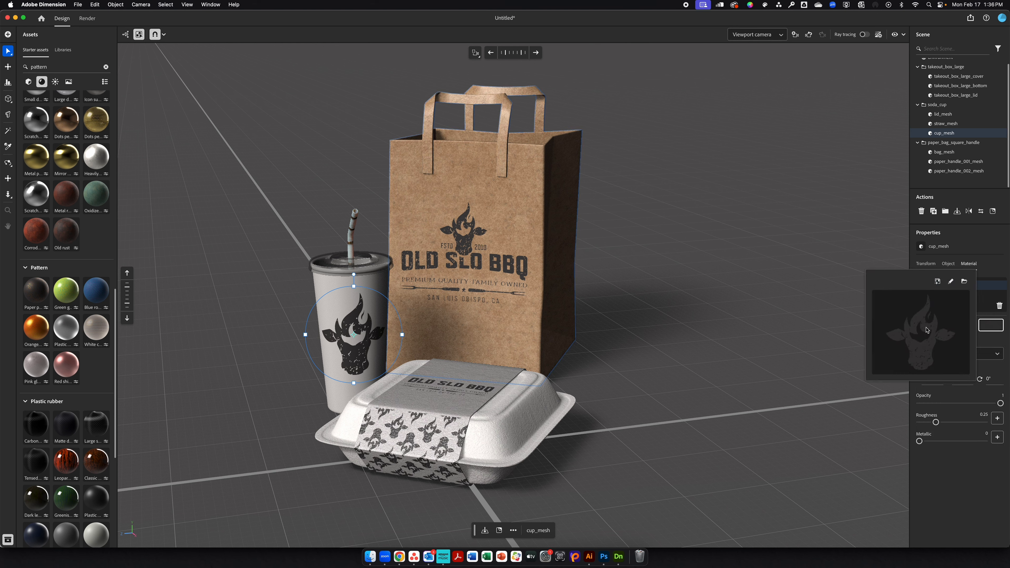
left_click(939, 388)
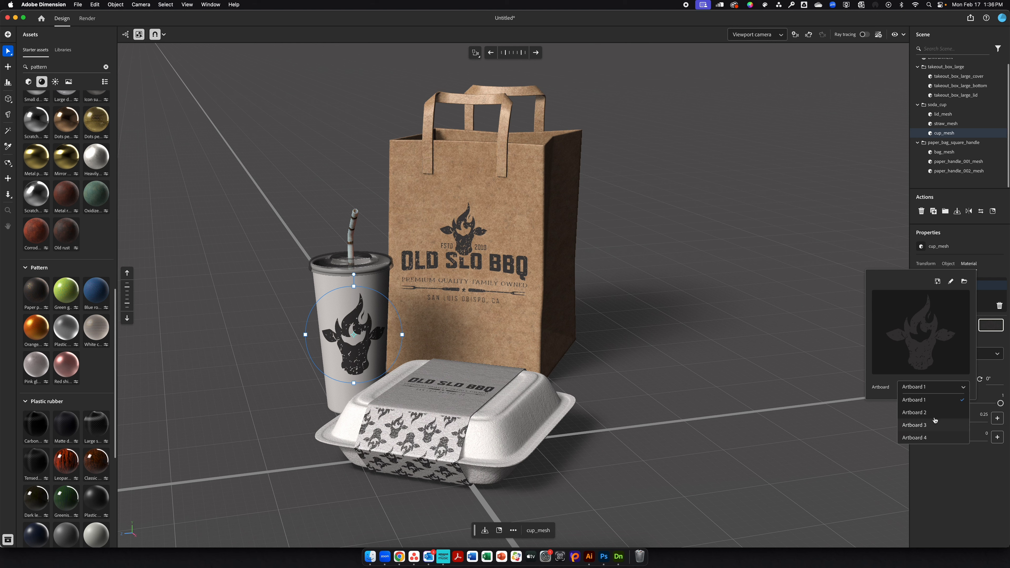
left_click(961, 518)
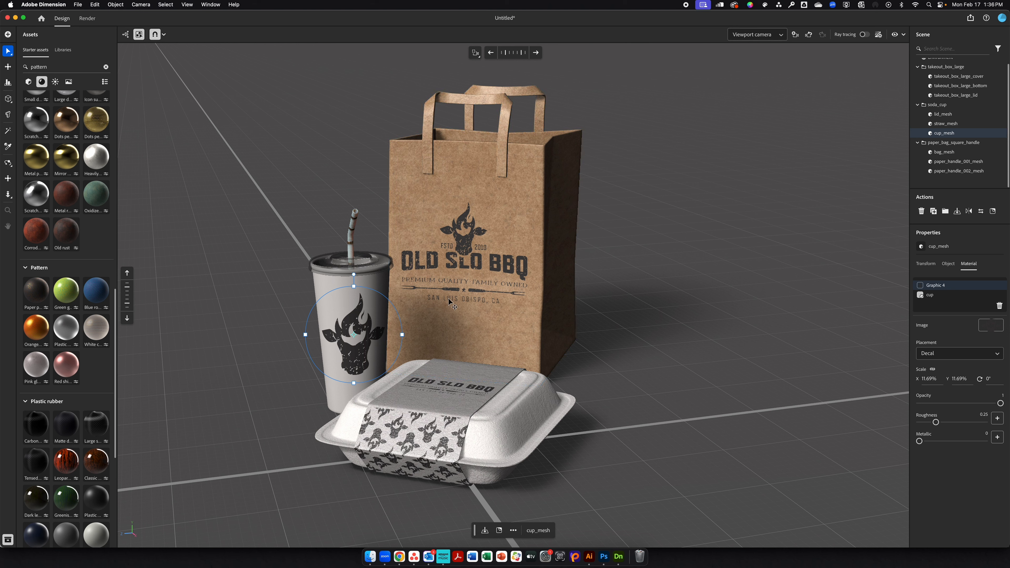
Step: Clear the asset search and apply the Three point environment light to the scene
left_click(55, 82)
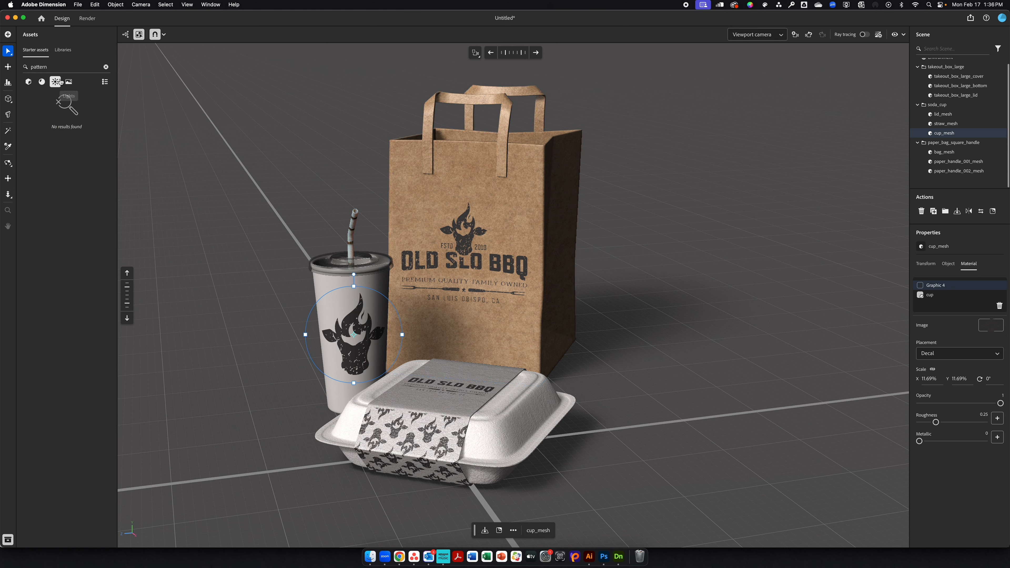
key("Escape")
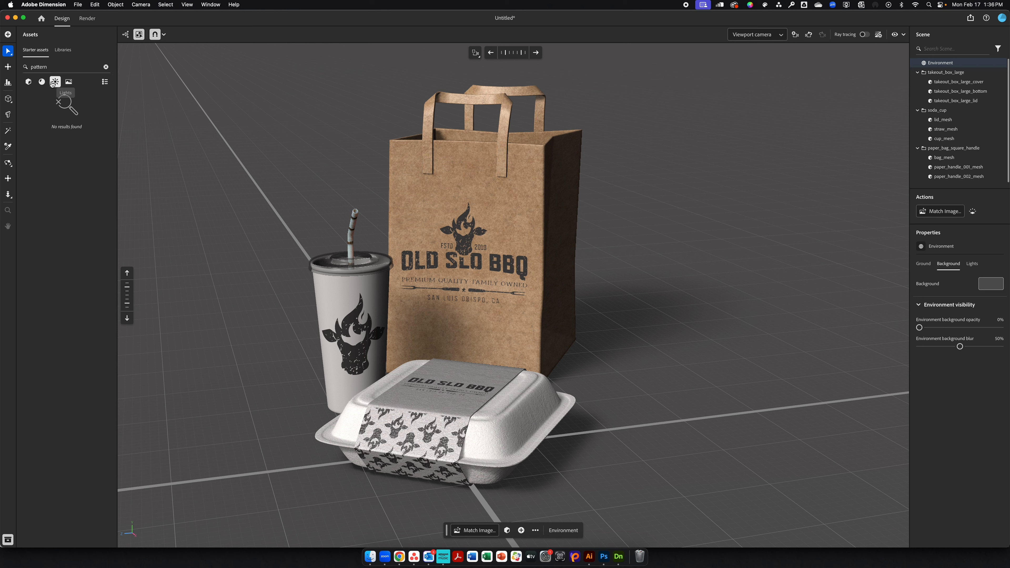
left_click(106, 68)
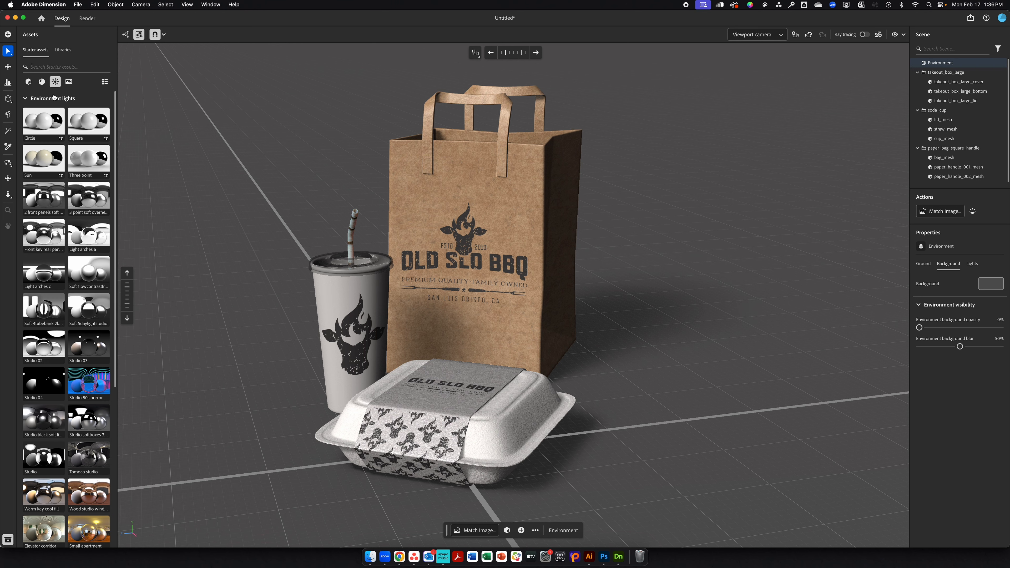
left_click(90, 166)
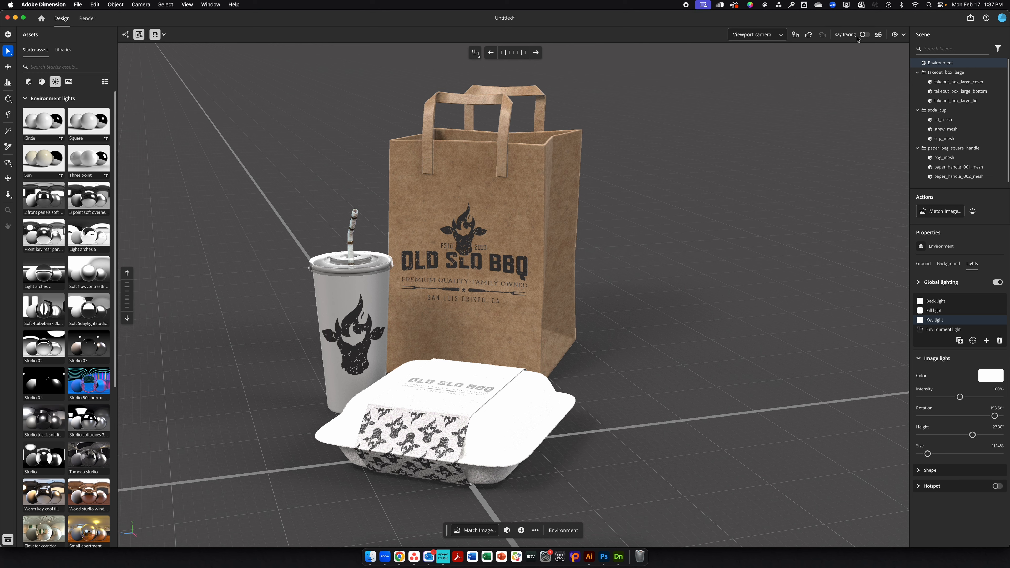
Step: Check the viewport render settings and keep Real time as the rendering method
left_click(878, 35)
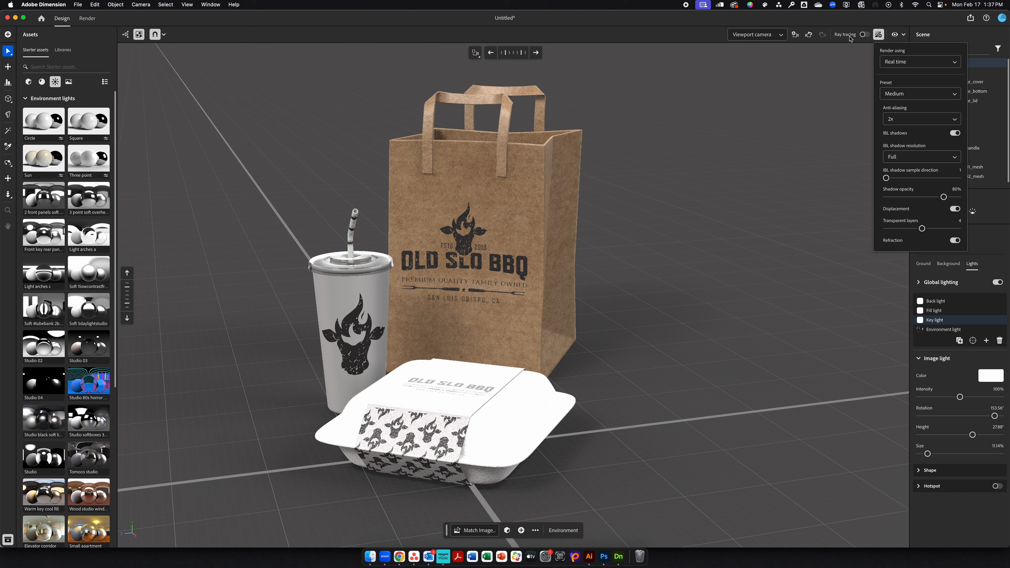
left_click(897, 64)
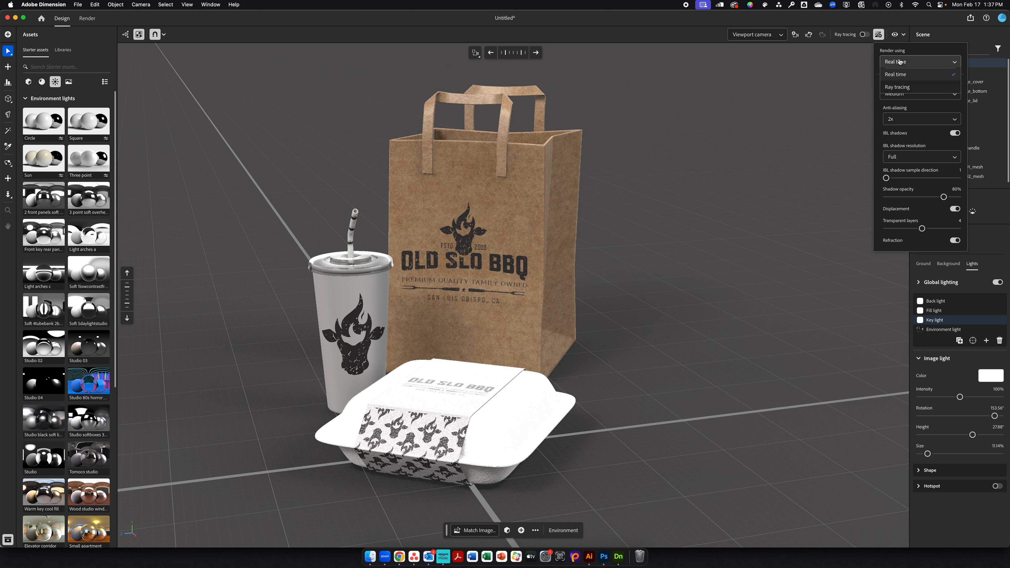
left_click(893, 75)
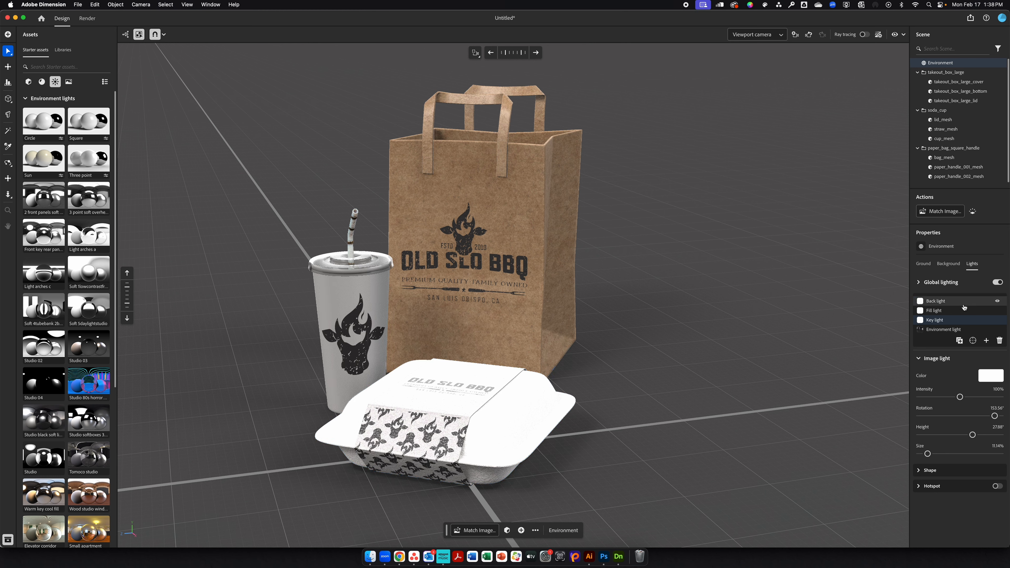
Step: Set the light intensities to 35% for the Fill light, 34% for the Key light and 72% for the Environment light
left_click(939, 313)
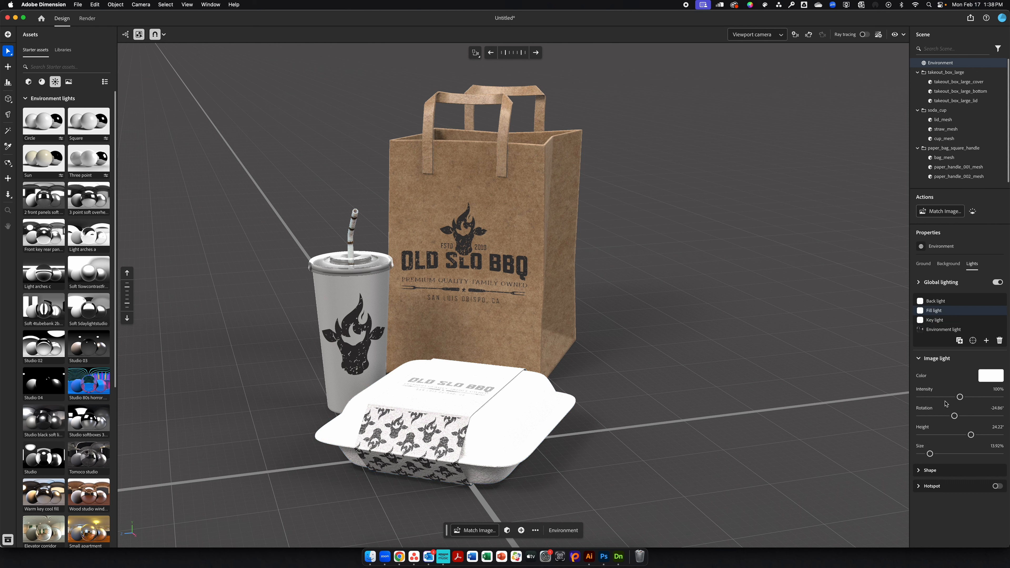
left_click(945, 398)
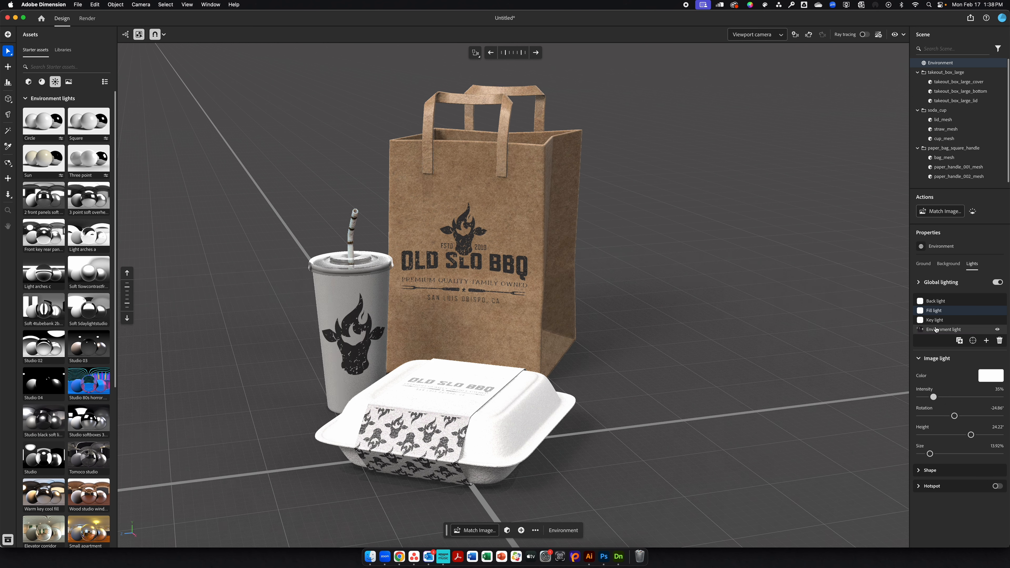
left_click(939, 398)
left_click(939, 397)
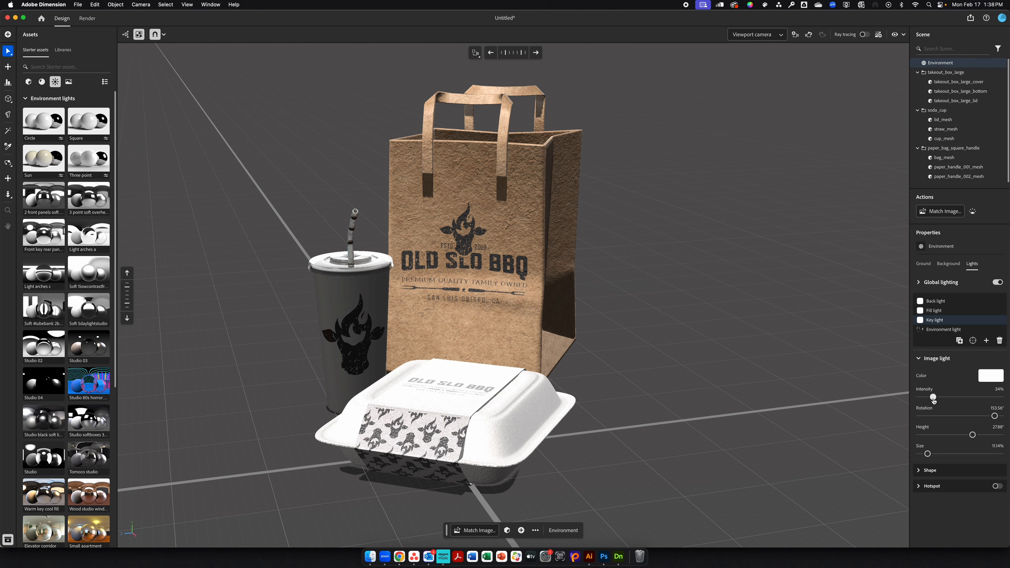
left_click(944, 330)
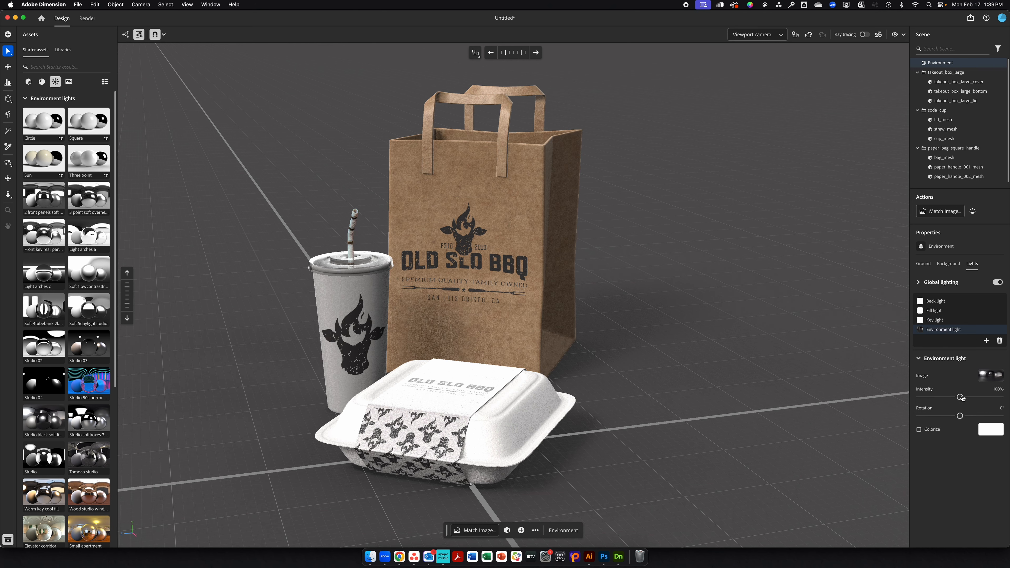
left_click(948, 397)
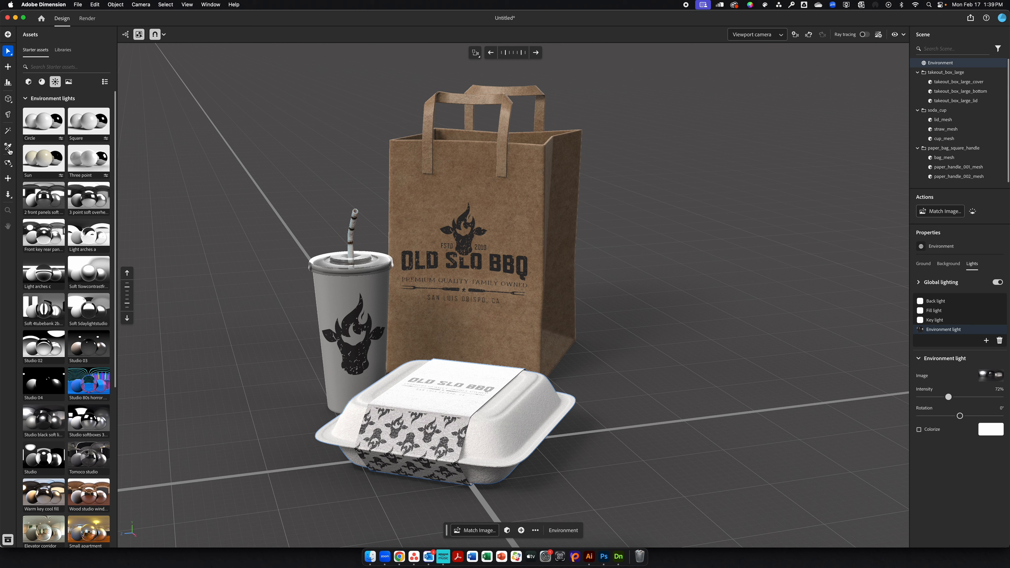
Step: Orbit the camera around the packaging to an angle with the cup in front of the bag and the box beside it
left_click(7, 163)
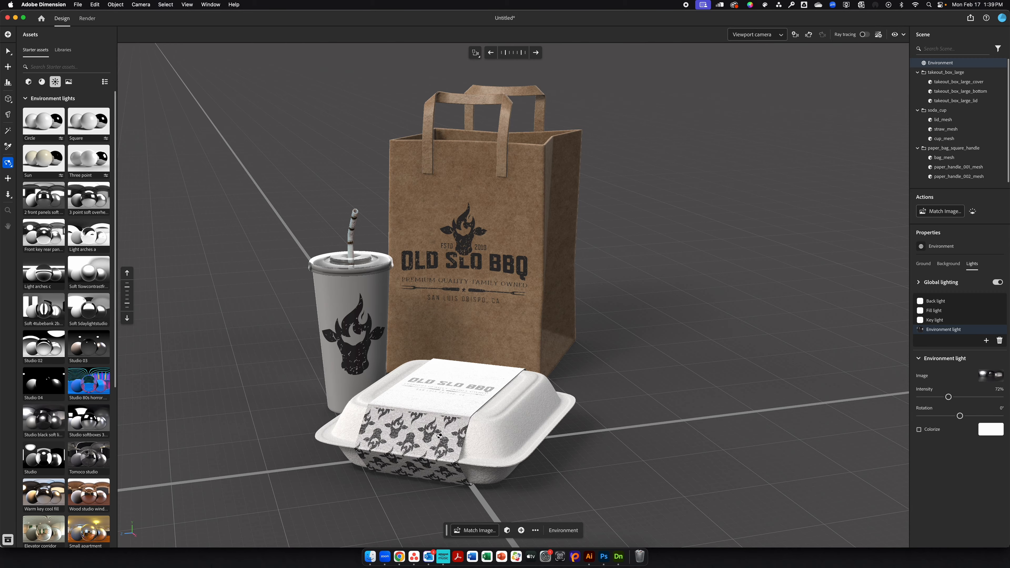
left_click_drag(447, 441, 521, 434)
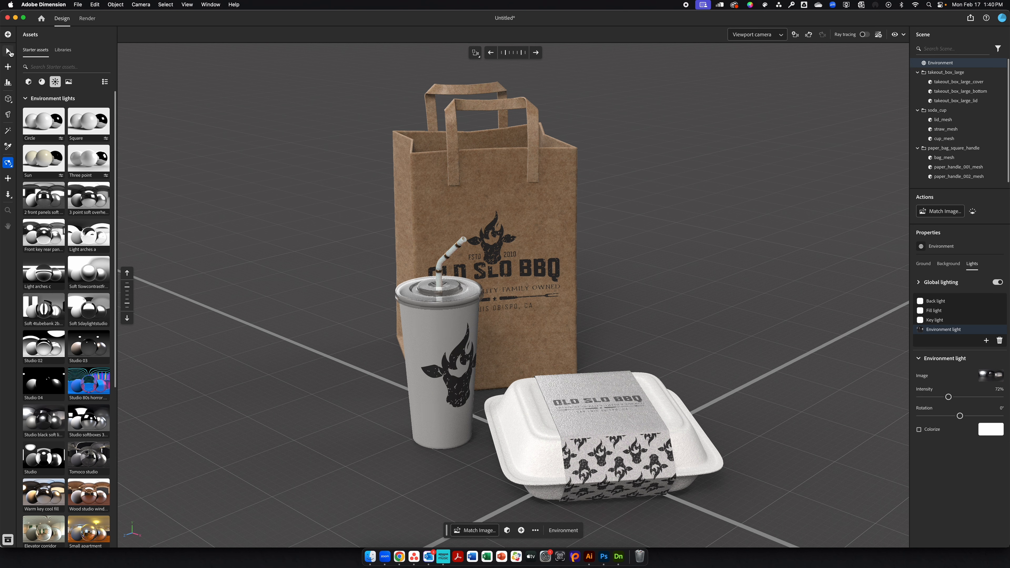
key("v")
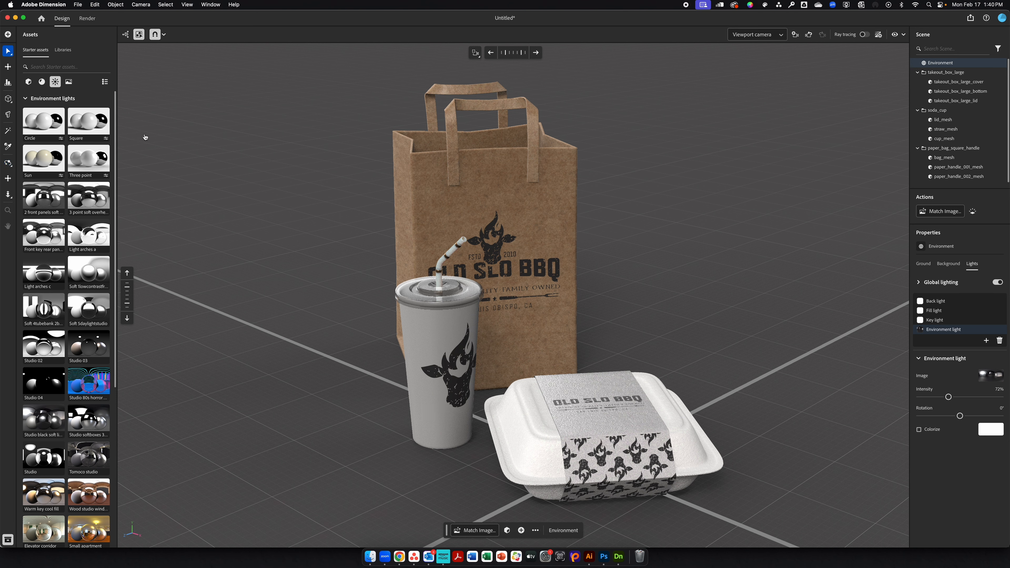
Step: Move the soda cup clear of the bag's logo and bring the takeout box closer, to about X -6.91 cm, Z 2.29 cm
left_click(452, 430)
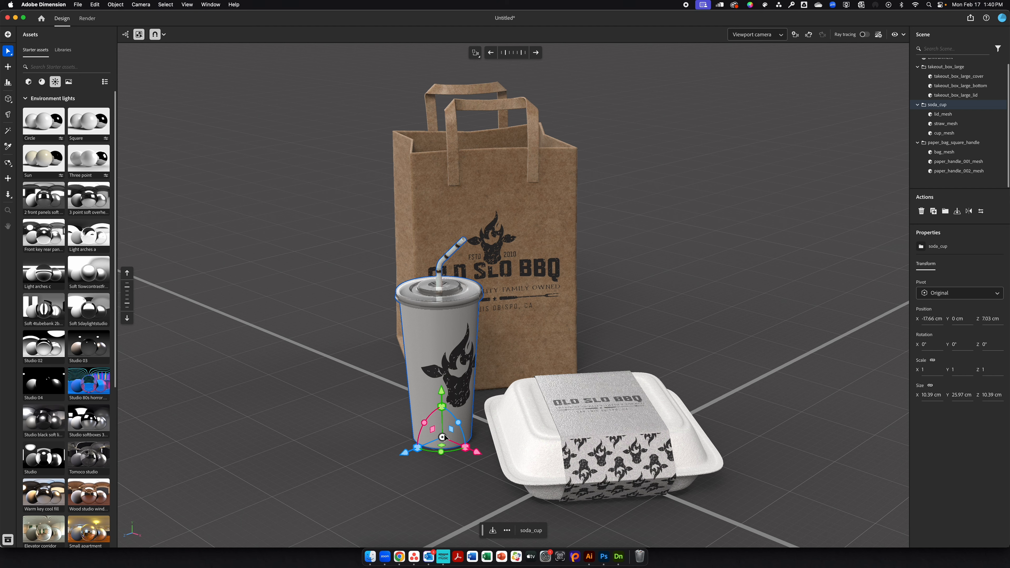
left_click_drag(429, 434, 388, 439)
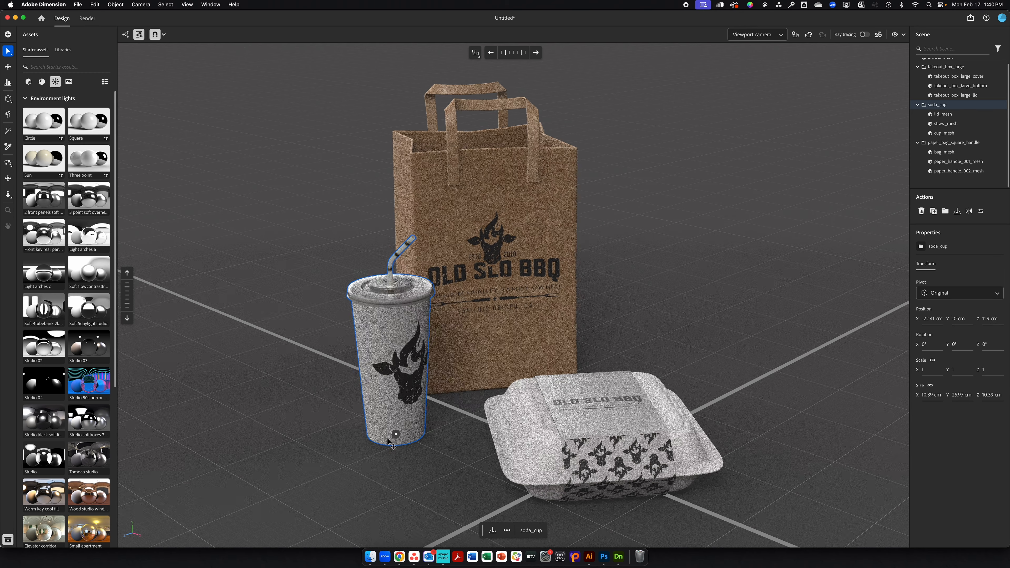
left_click(567, 424)
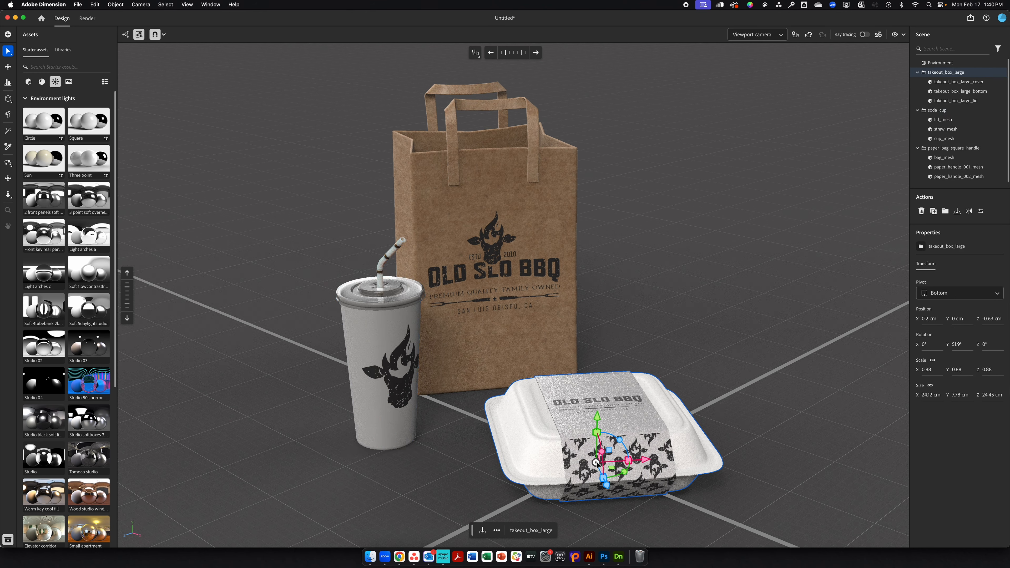
left_click_drag(576, 460, 533, 454)
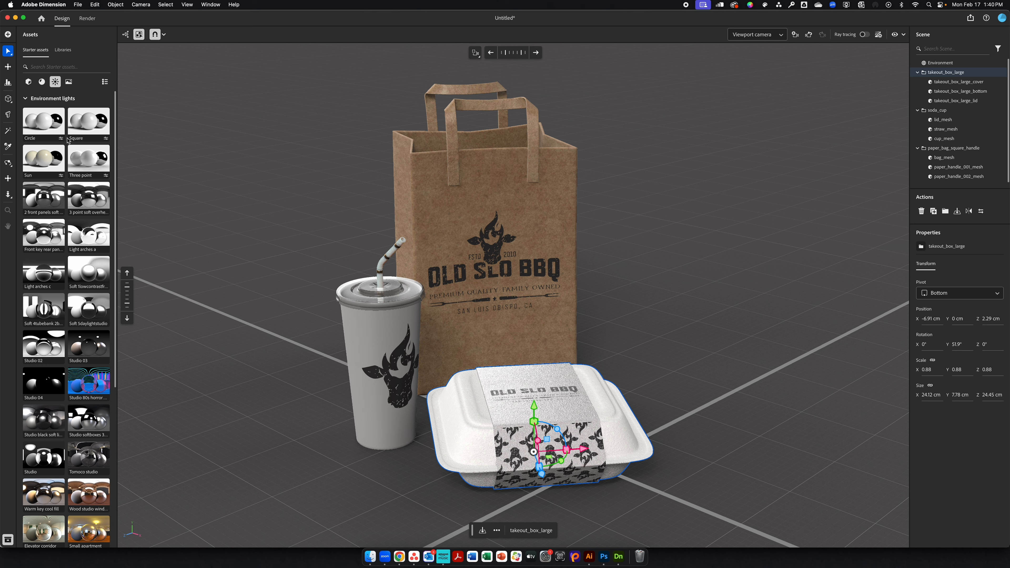
Step: Dolly the camera back to leave more empty space around the bag, cup and box
left_click(8, 195)
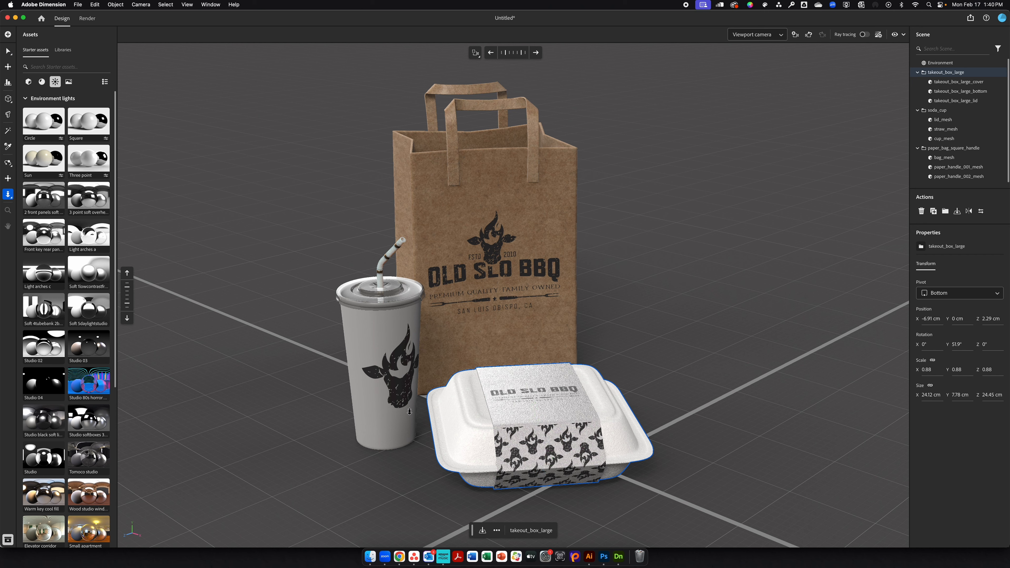
scroll(411, 413, "down", 5)
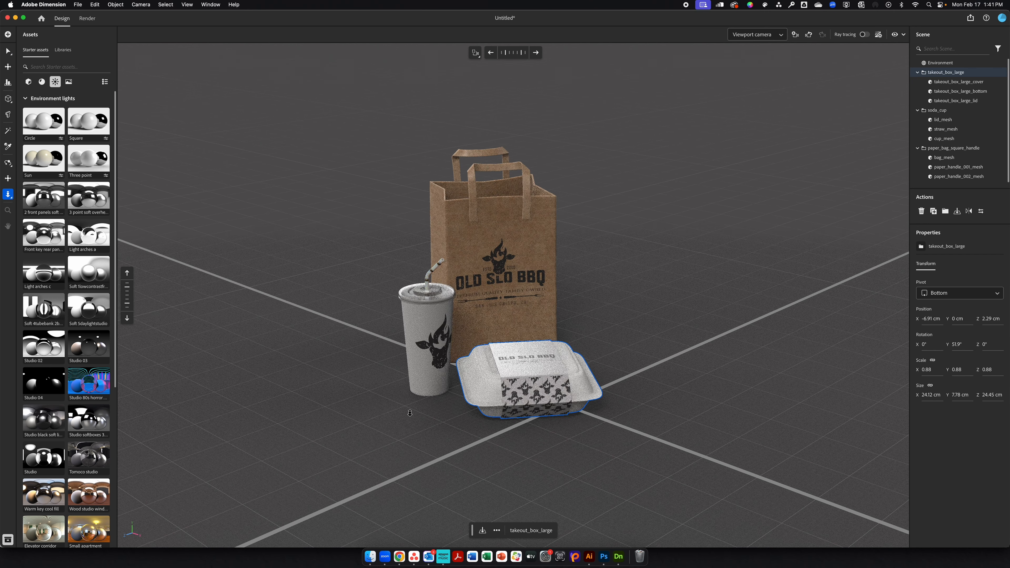
left_click_drag(410, 413, 410, 418)
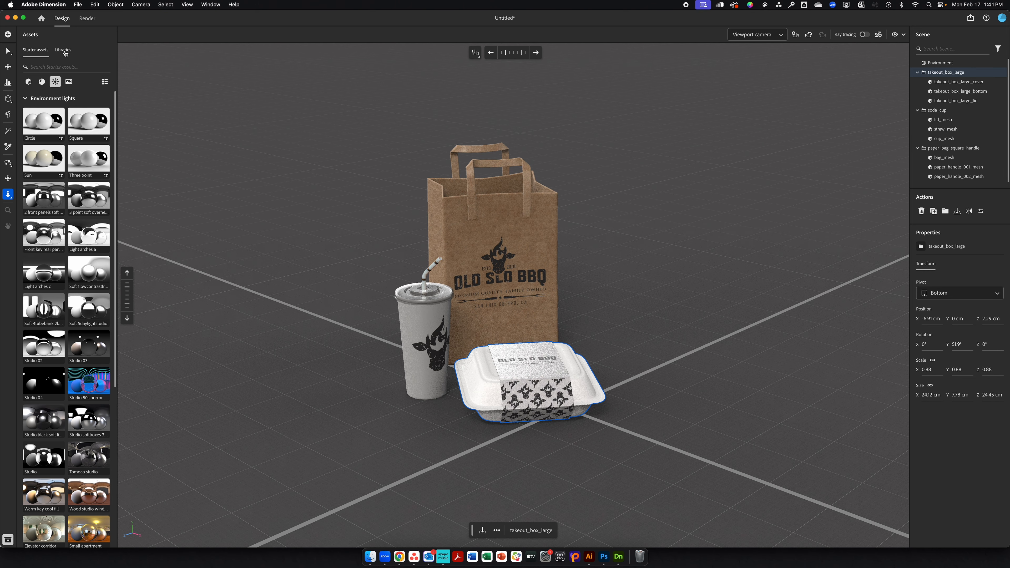
Step: View the starter background images and switch to the Adobe Stock photos page in Chrome
left_click(68, 81)
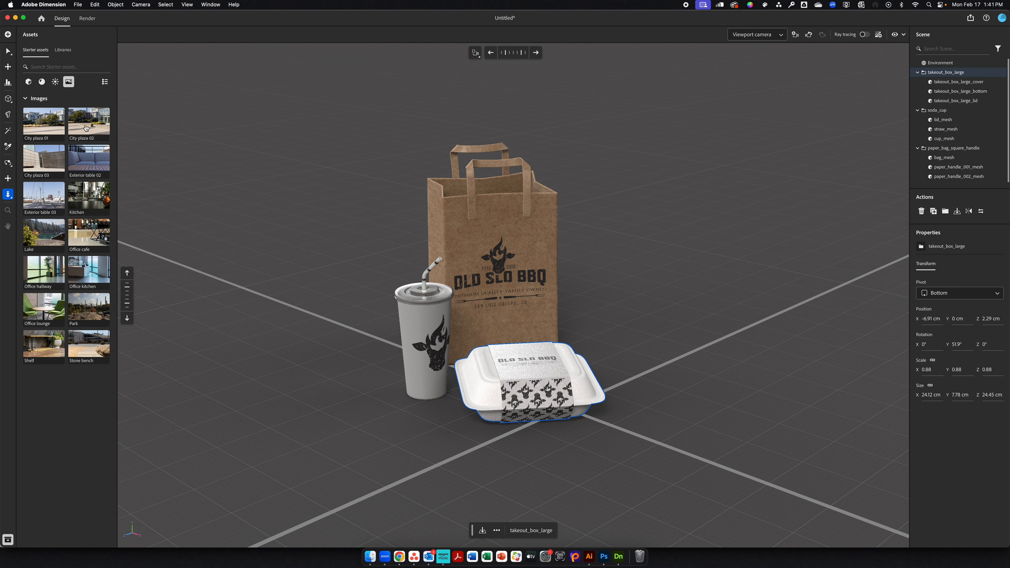
left_click_drag(92, 144, 489, 276)
key("ctrl+Up")
left_click(419, 230)
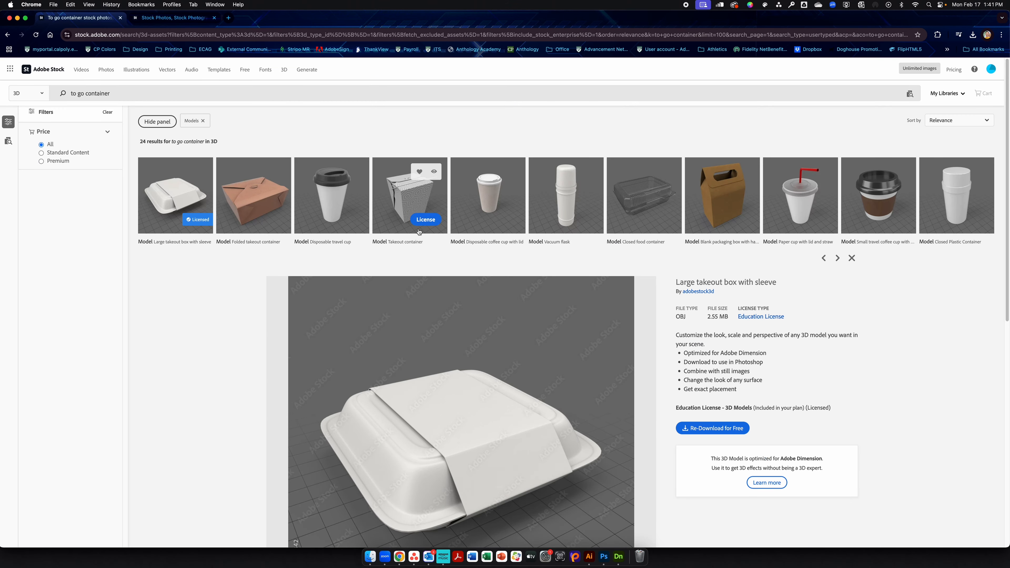
left_click(179, 19)
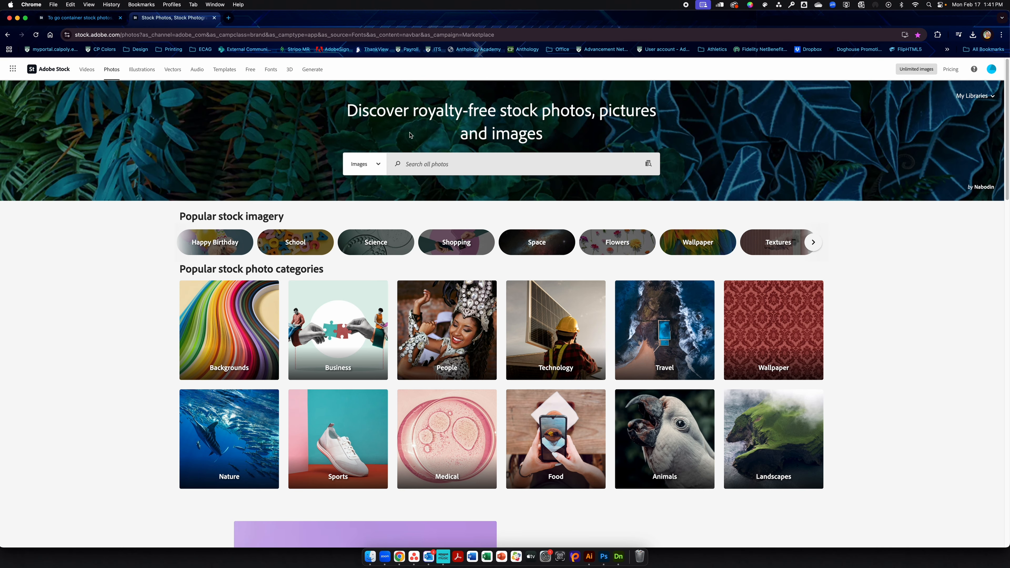
Step: Search Adobe Stock images for "outdoor picknic table" and look through the results
left_click(425, 165)
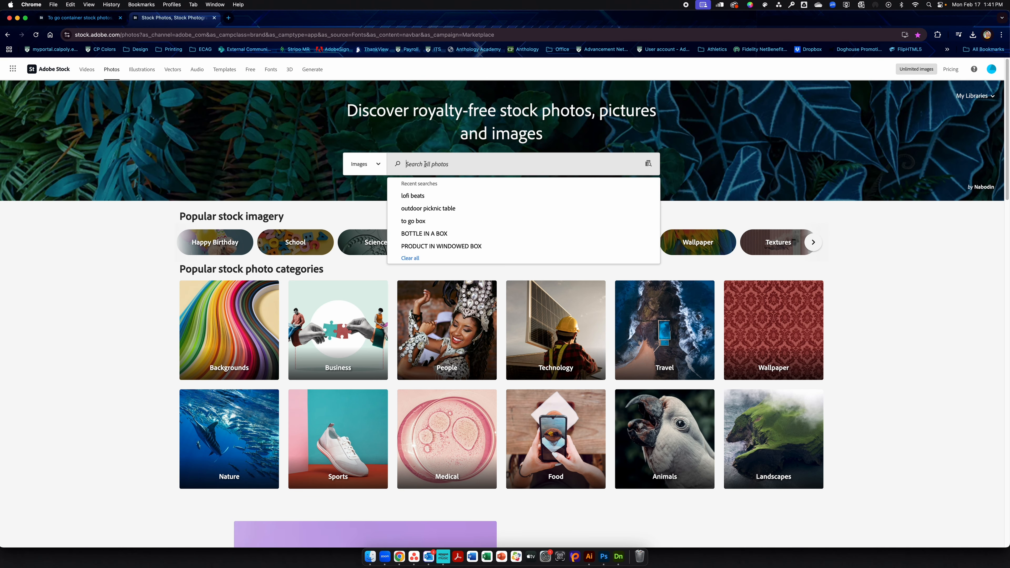
left_click(368, 166)
left_click(367, 165)
left_click(428, 160)
type("out")
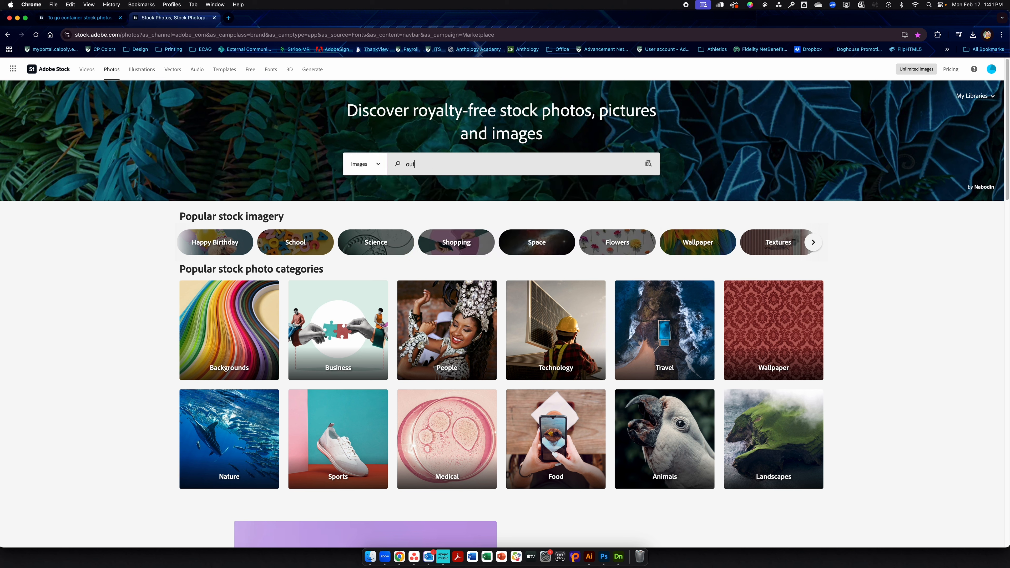
type("door pi")
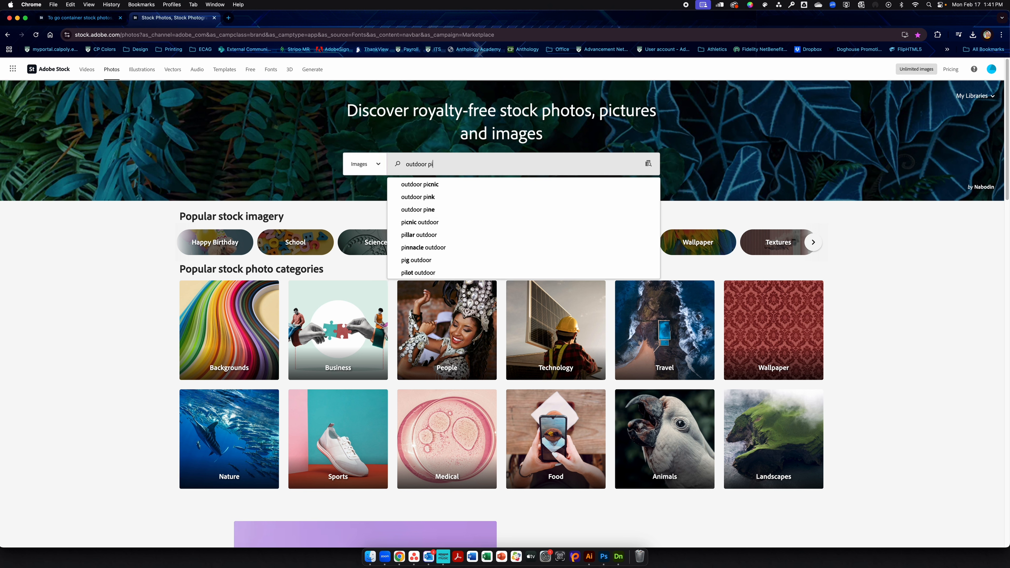
type("cknic tabl")
type("e")
key("Return")
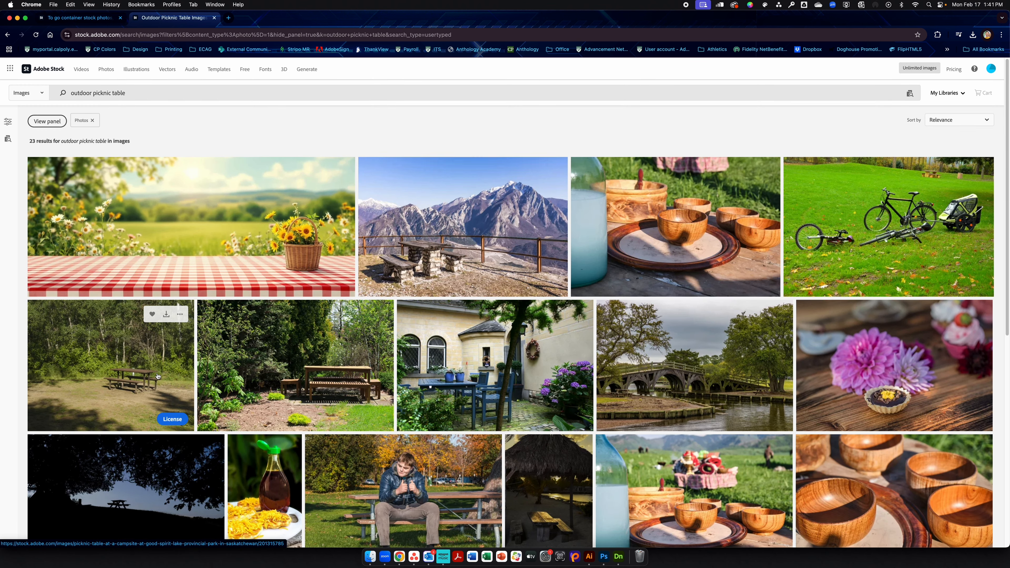
scroll(207, 334, "down", 2)
scroll(208, 334, "down", 8)
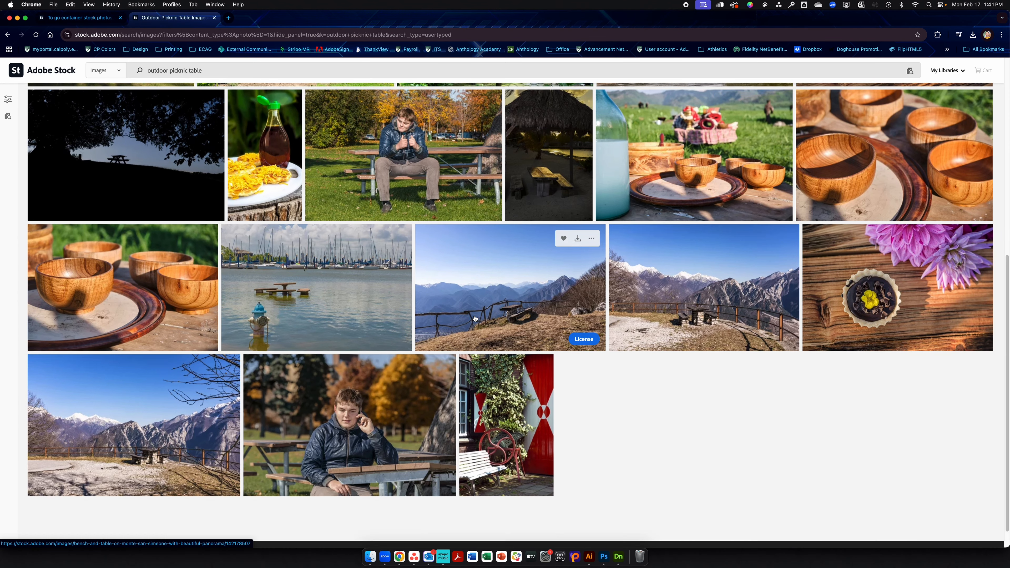
scroll(475, 318, "up", 10)
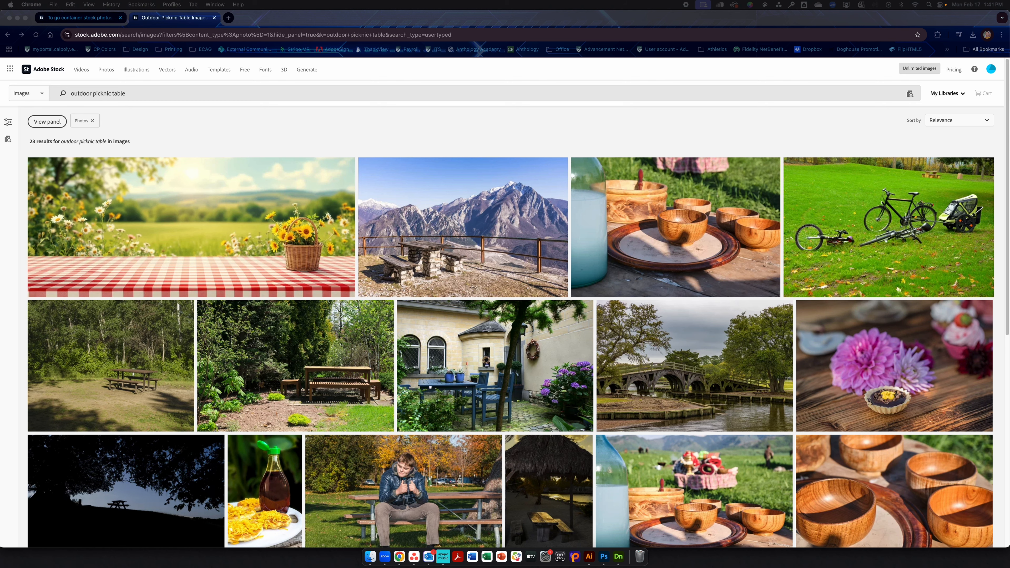
Step: Preview the park and wooden table photo AdobeStock_630801161.jpeg at full screen and close the preview
key("space")
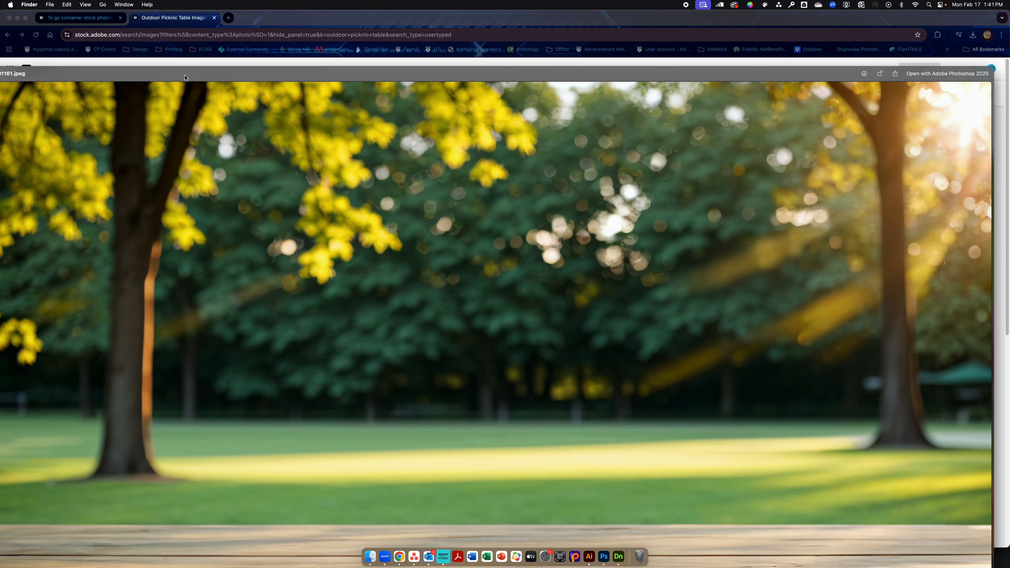
left_click_drag(185, 76, 304, 43)
left_click(64, 41)
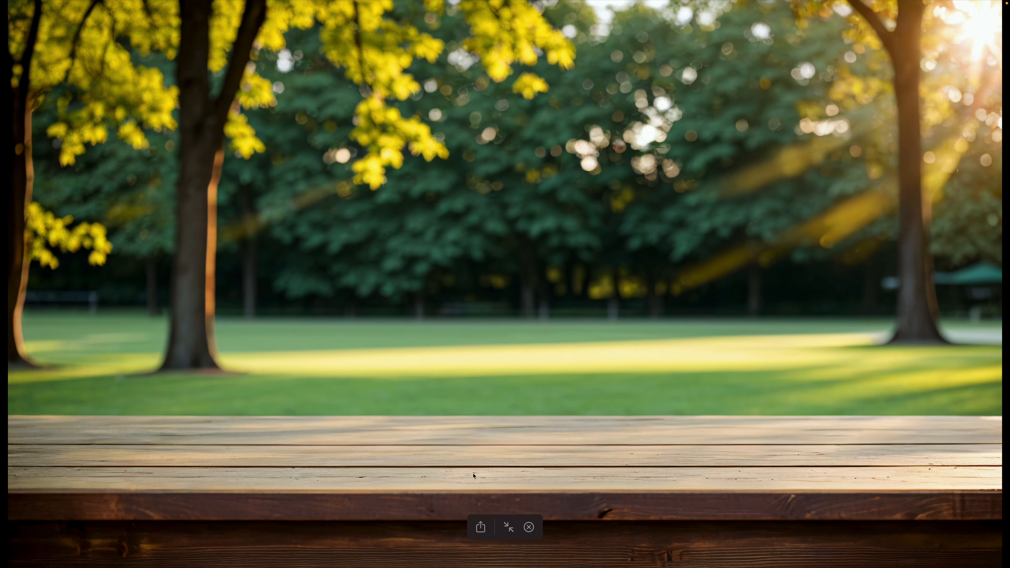
key("Escape")
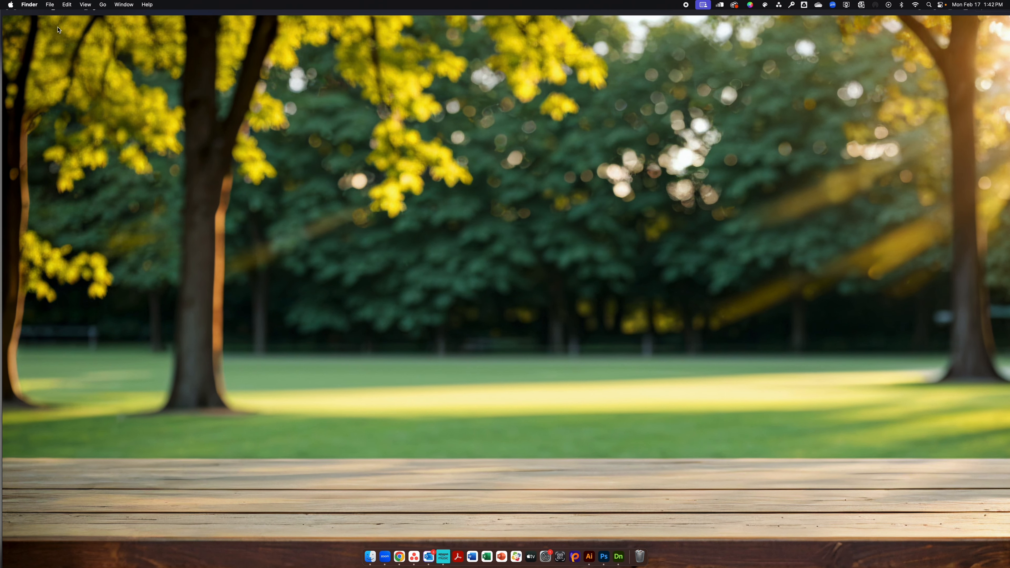
left_click_drag(58, 13, 88, 42)
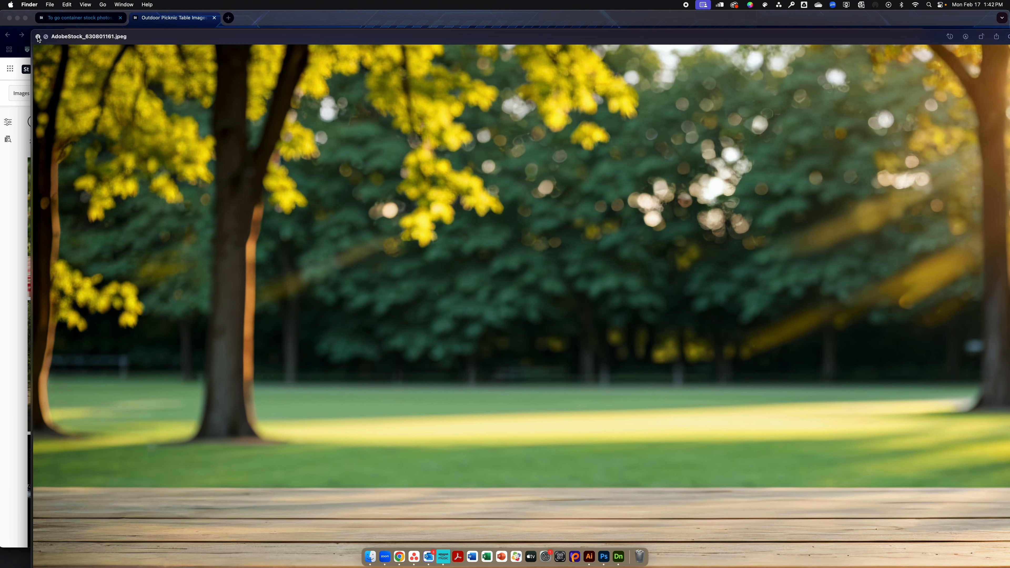
left_click(38, 37)
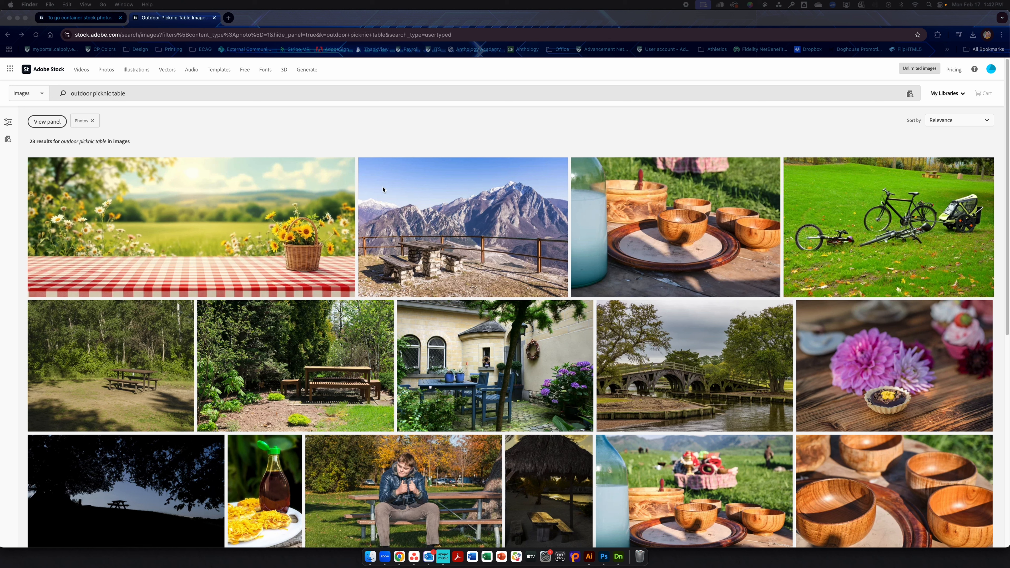
Step: Switch to Adobe Dimension and import AdobeStock_630801161.jpeg from the Assets folder as the scene's background image
left_click(617, 556)
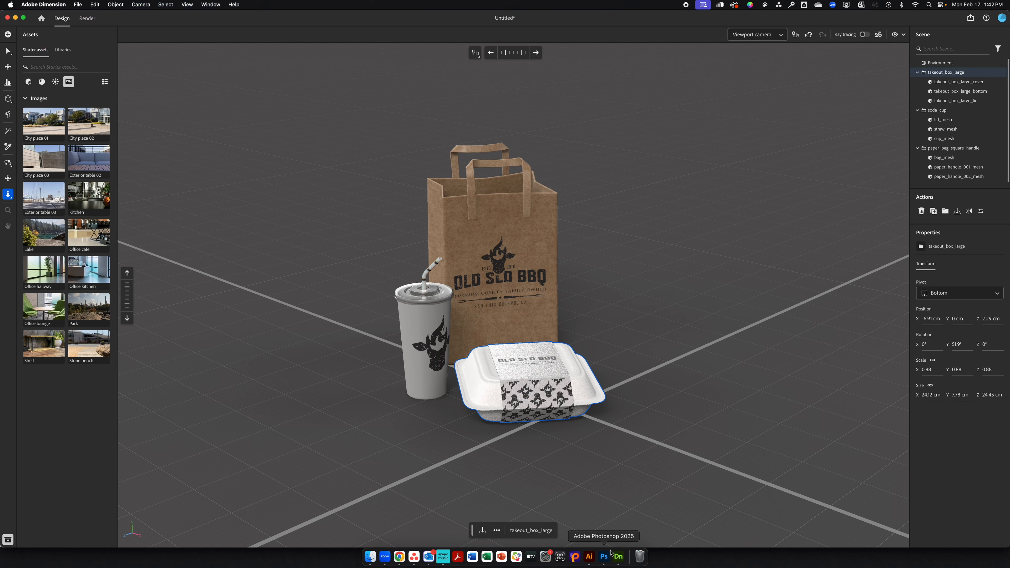
left_click(77, 4)
mouse_move(91, 96)
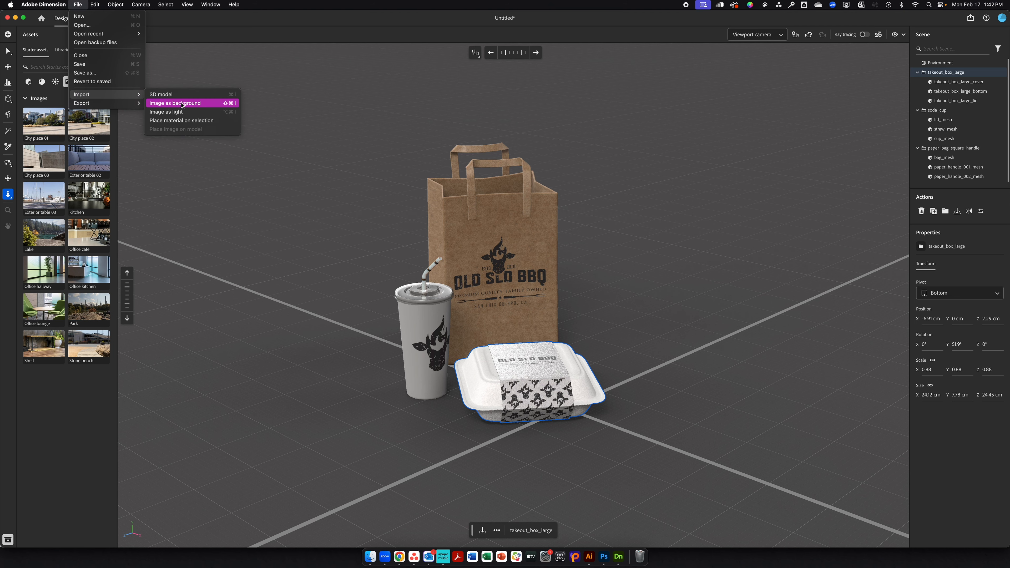
left_click(189, 103)
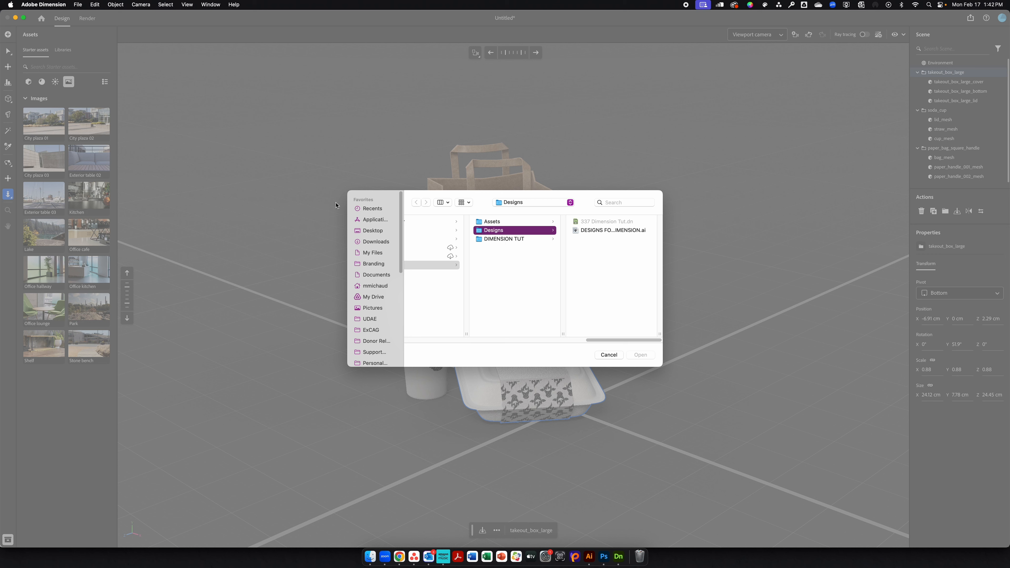
left_click(501, 240)
left_click(503, 222)
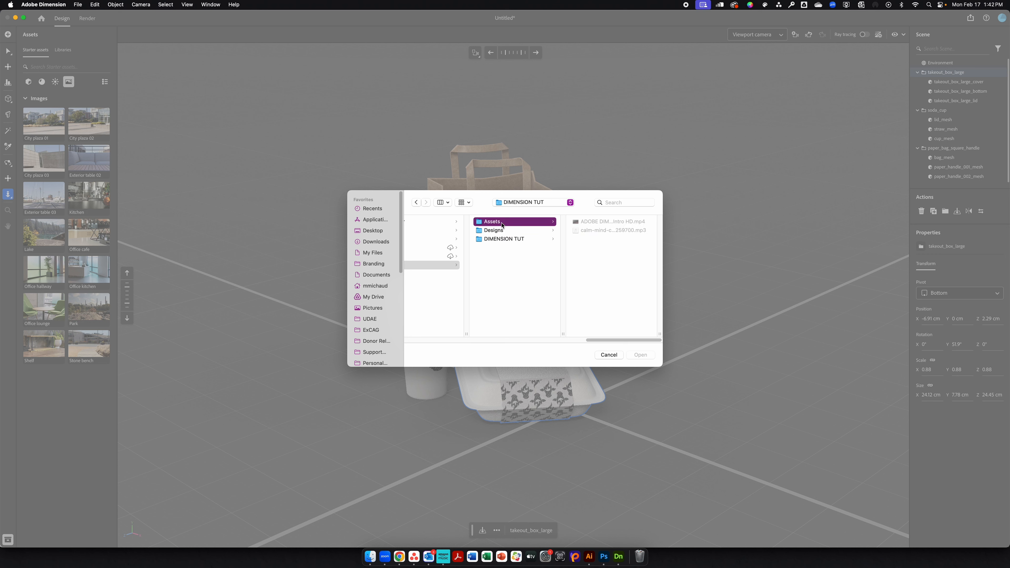
left_click(575, 239)
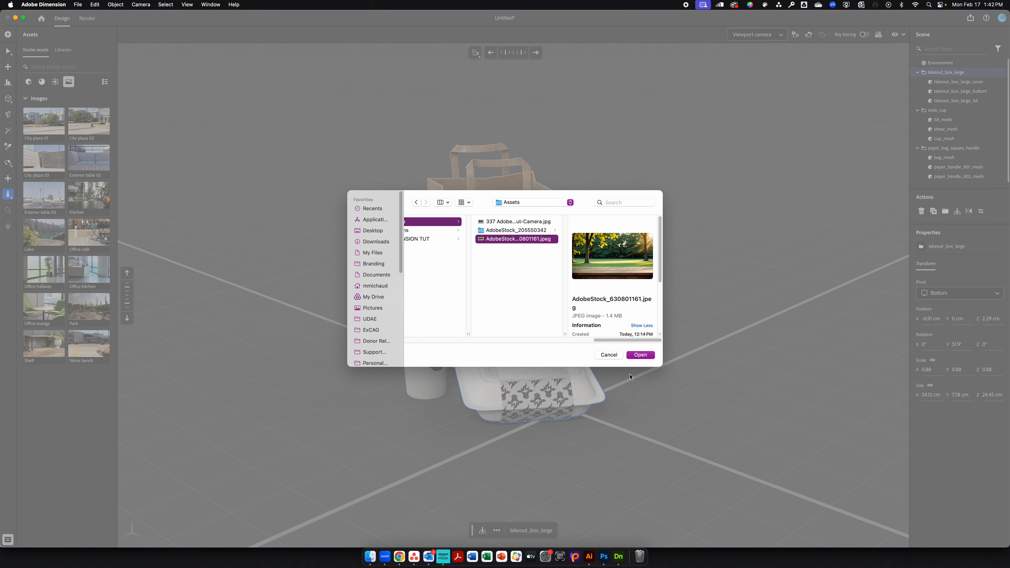
left_click(641, 355)
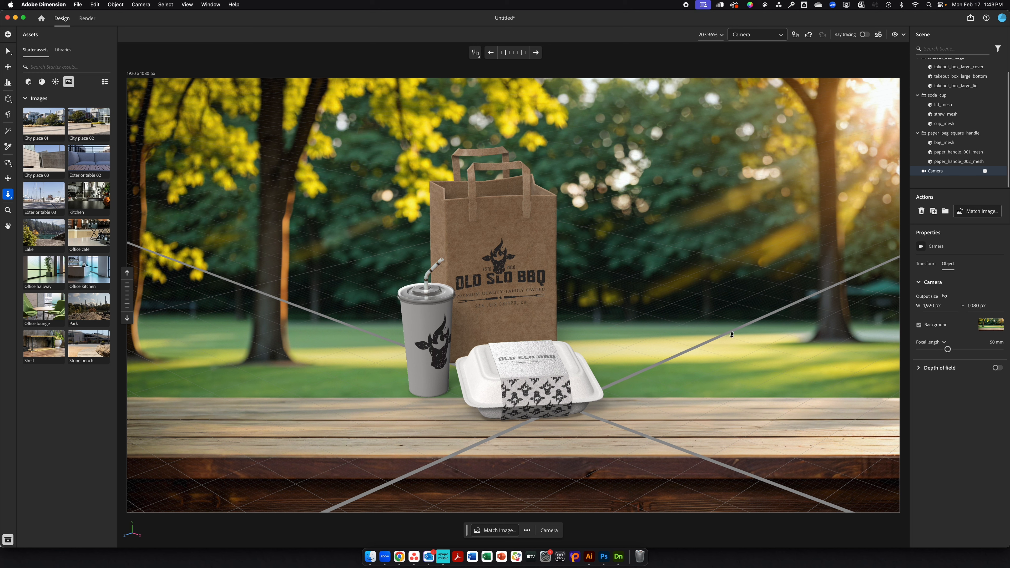
Step: Match the camera to the background image with image aspect ratio output, detected light sources and matched camera perspective
left_click(972, 213)
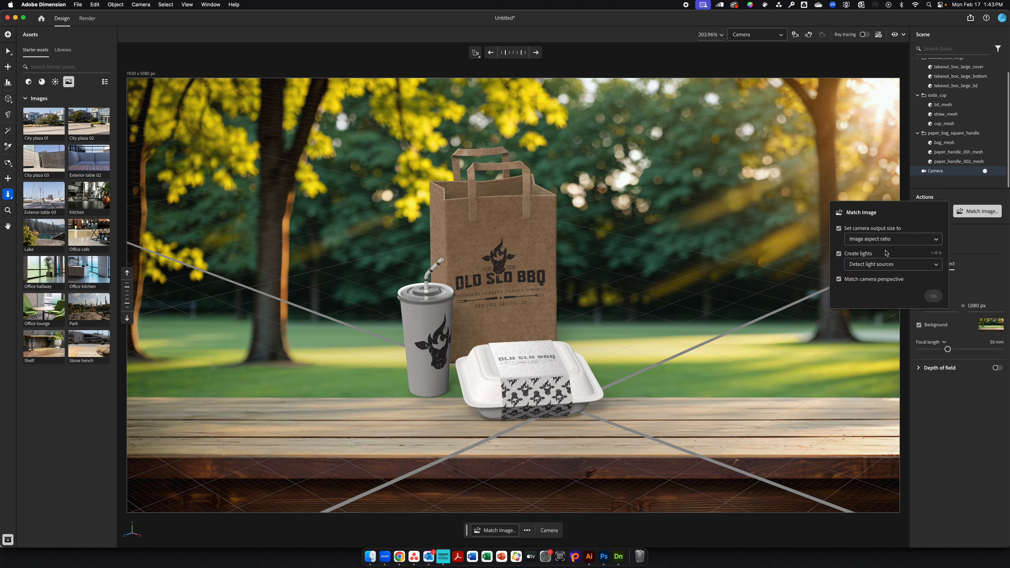
left_click(934, 297)
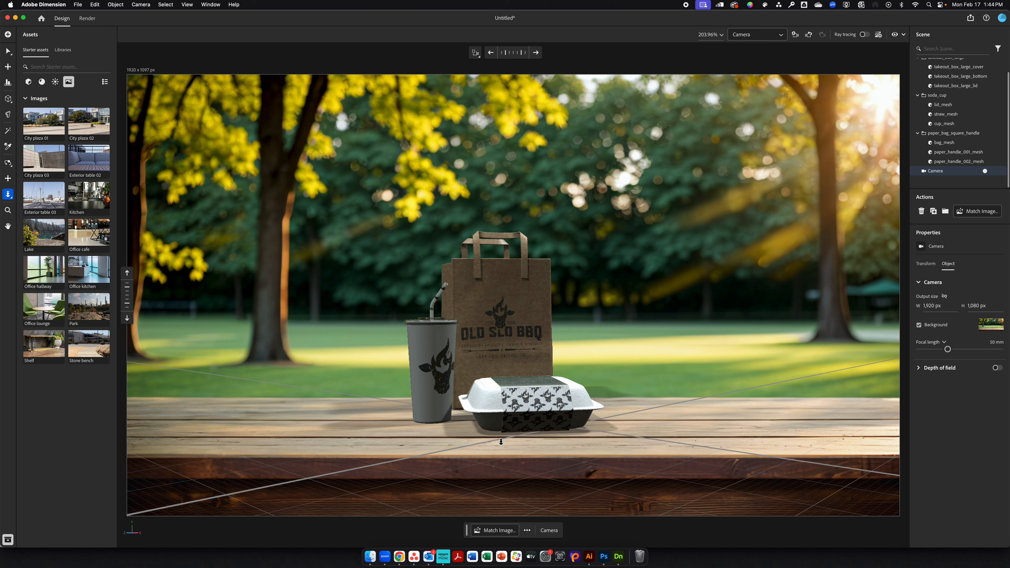
Step: Dolly the camera slightly closer to the packaging and rerun Match Image with image aspect ratio, detected light sources and camera perspective
left_click_drag(501, 446, 501, 438)
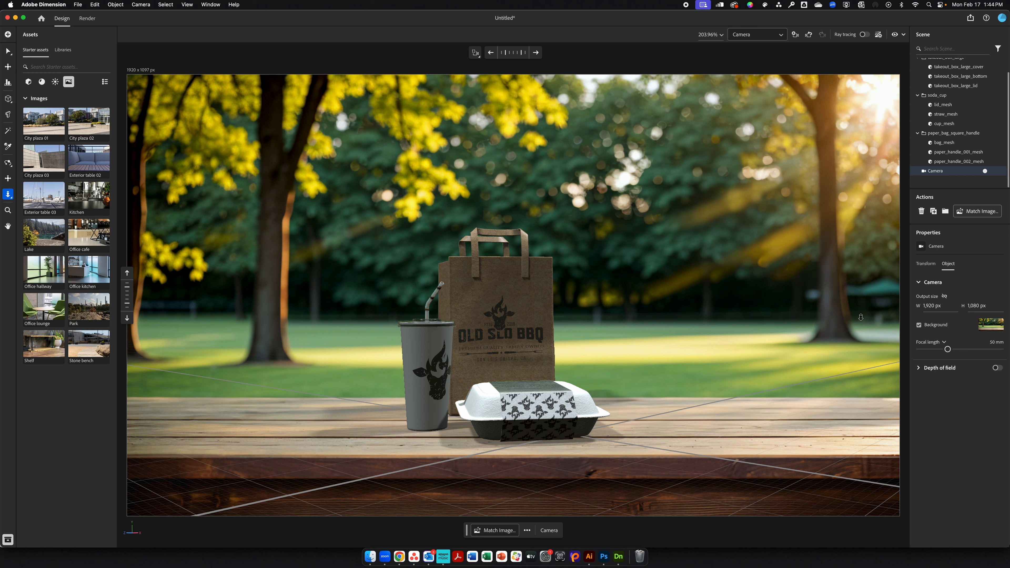
left_click(980, 211)
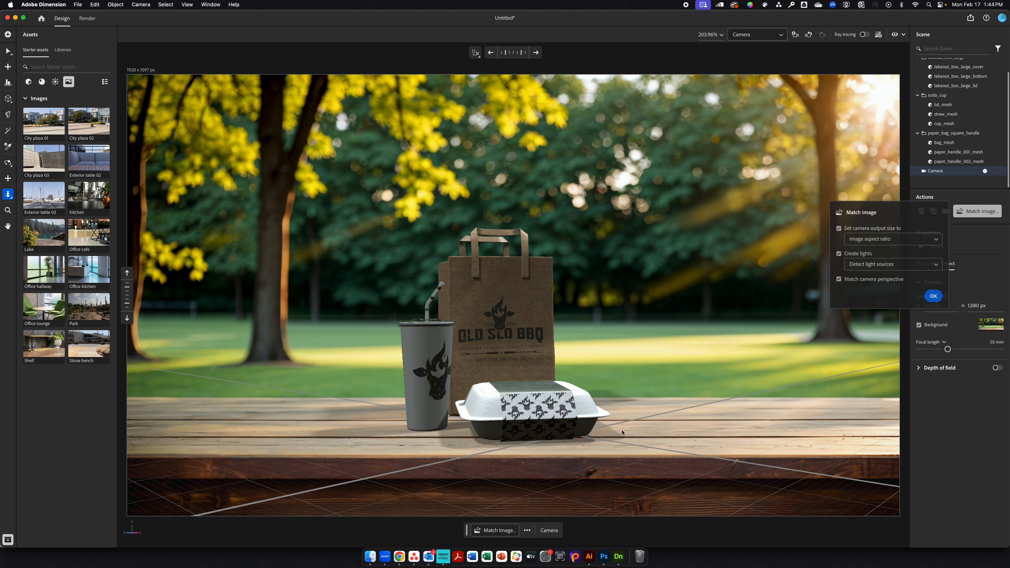
left_click(932, 296)
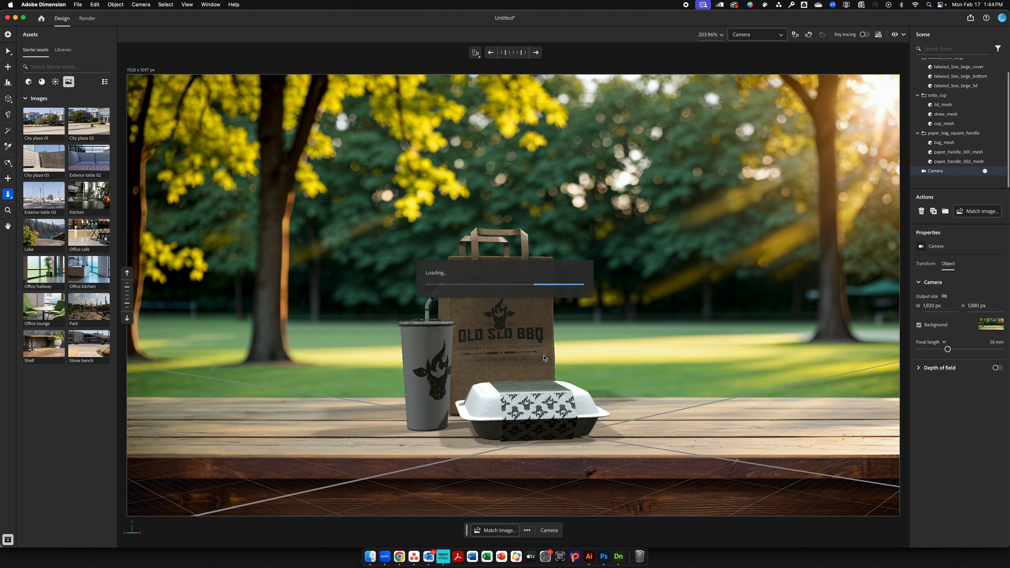